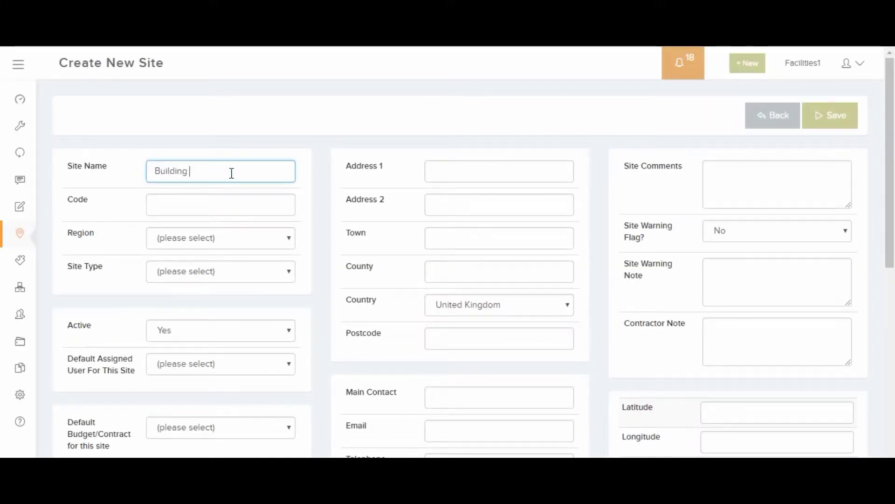
- Name the site Building No. 2 with code 1165, region Royal House and site type Client A
text(No. 2)
click(191, 196)
text(1165)
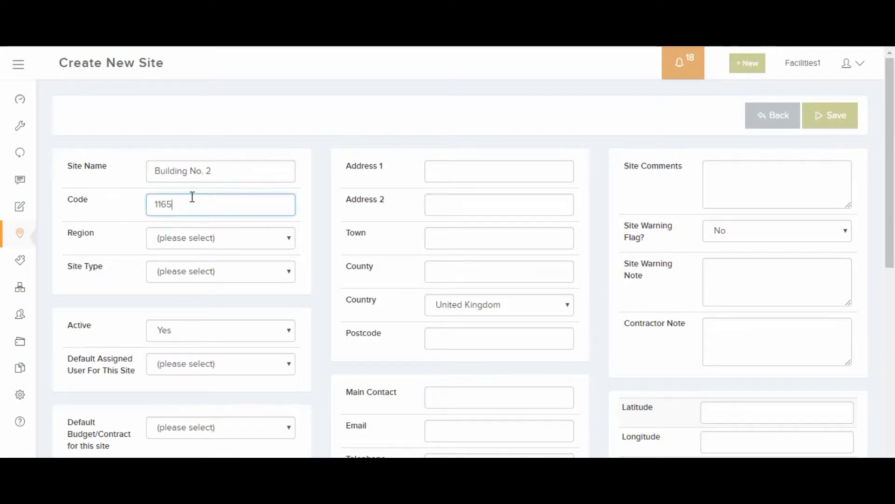
click(229, 243)
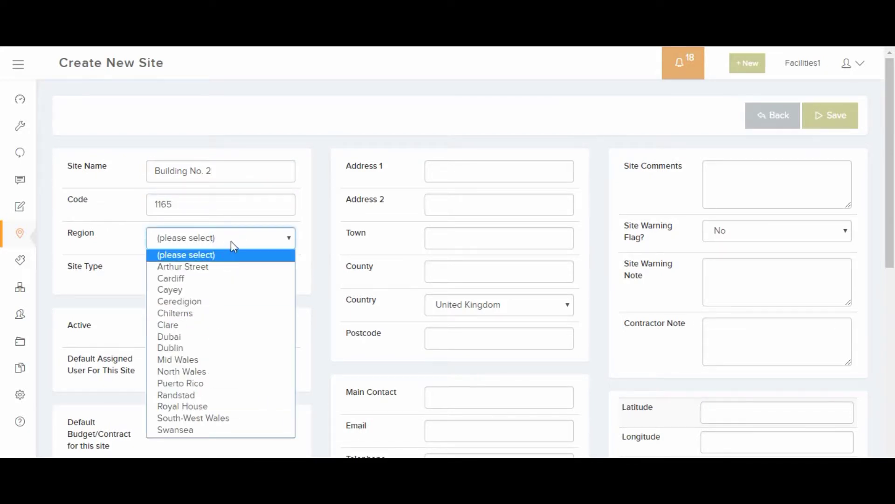
click(210, 405)
click(236, 273)
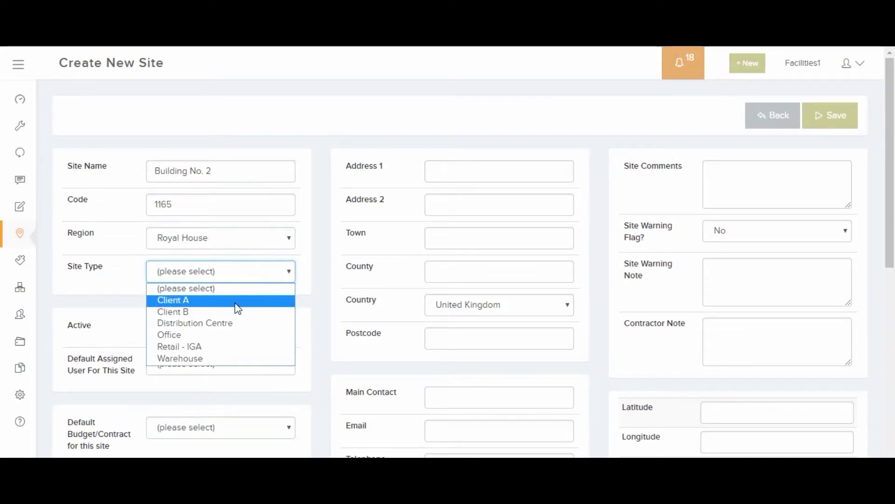
click(235, 302)
- Enter the site's street address, town, county Limerick, country Ireland and postcode
click(442, 164)
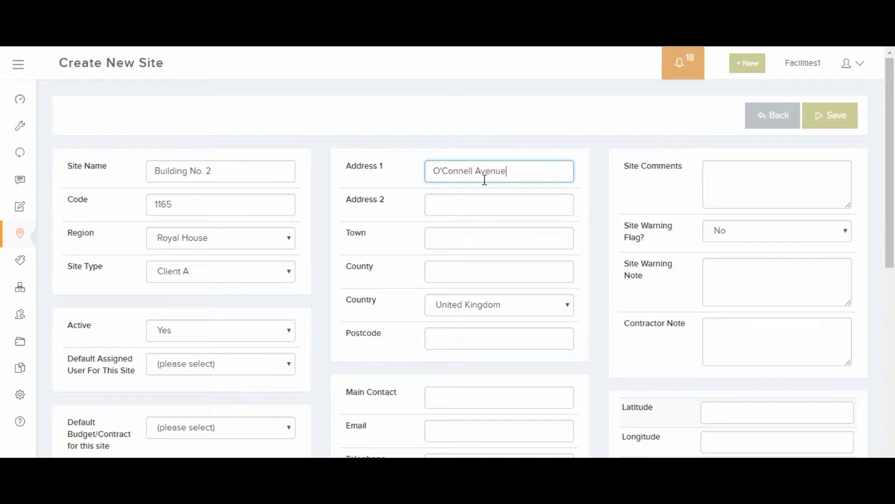
click(453, 239)
text(Limerick)
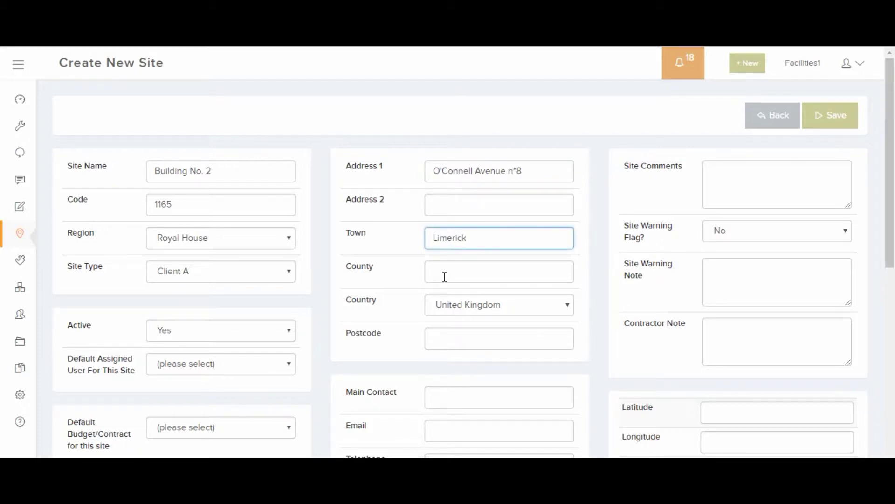
click(445, 275)
text(L)
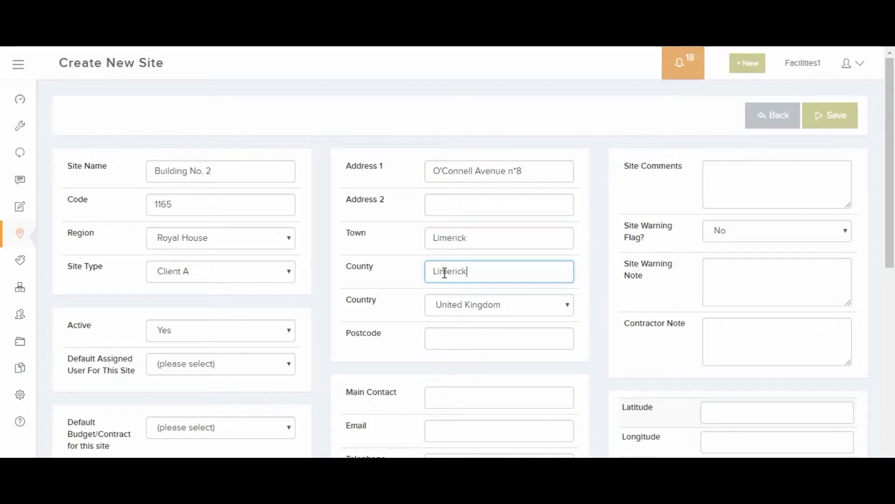
text(imerick)
click(474, 307)
drag(570, 256, 586, 170)
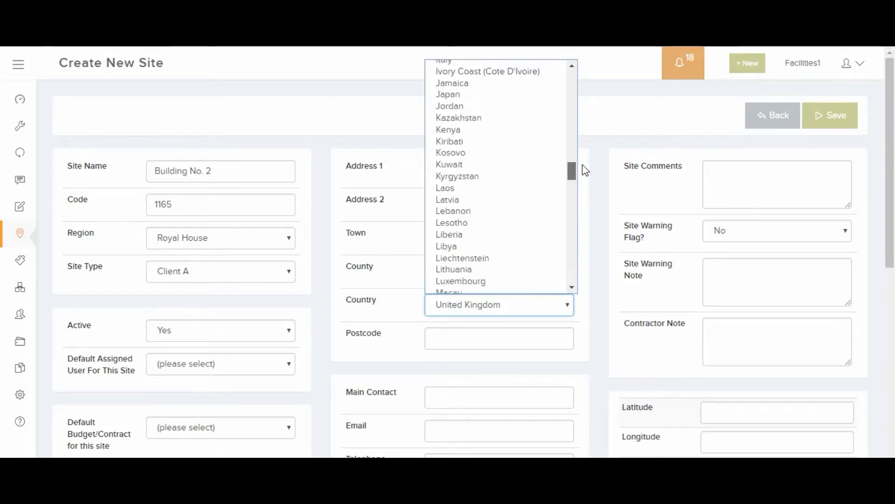
scroll(552, 182, up, 4)
click(513, 227)
click(466, 335)
text(49 00)
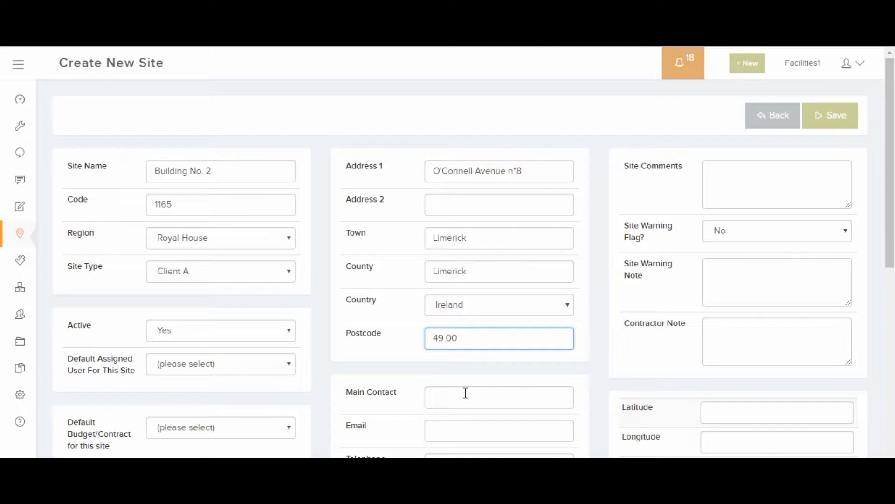
- Start filling in the main contact's name and e-mail address
click(465, 394)
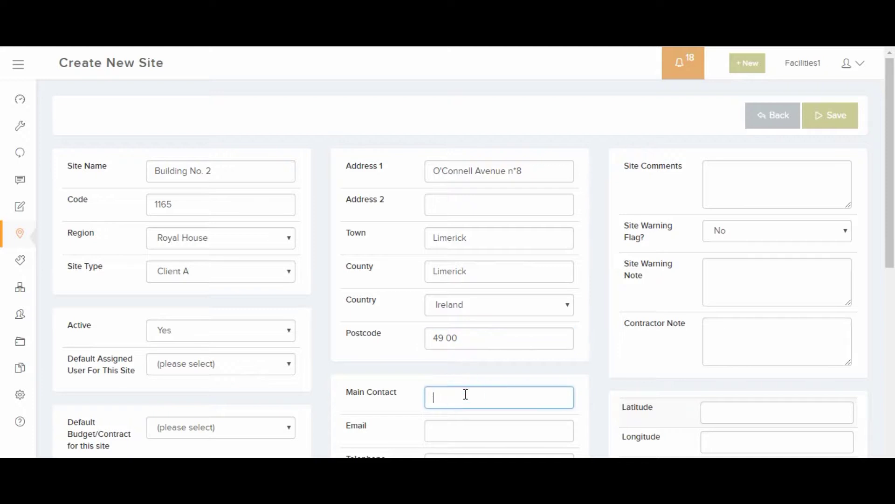
click(449, 427)
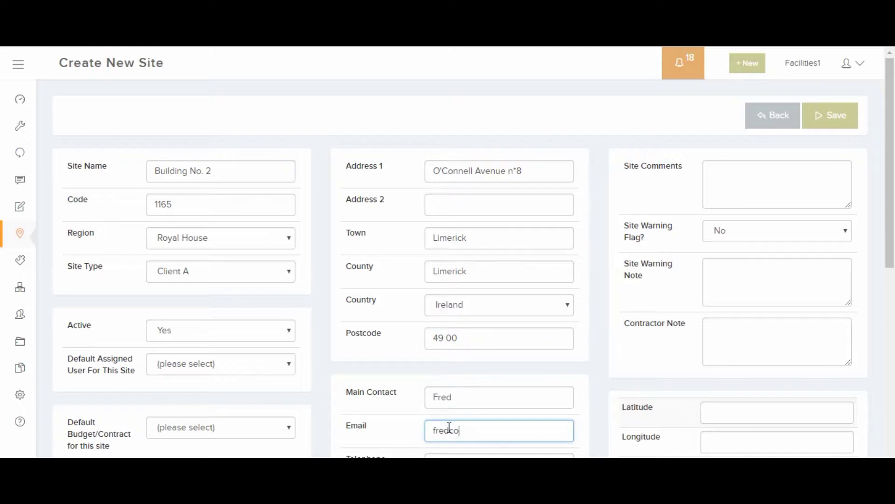
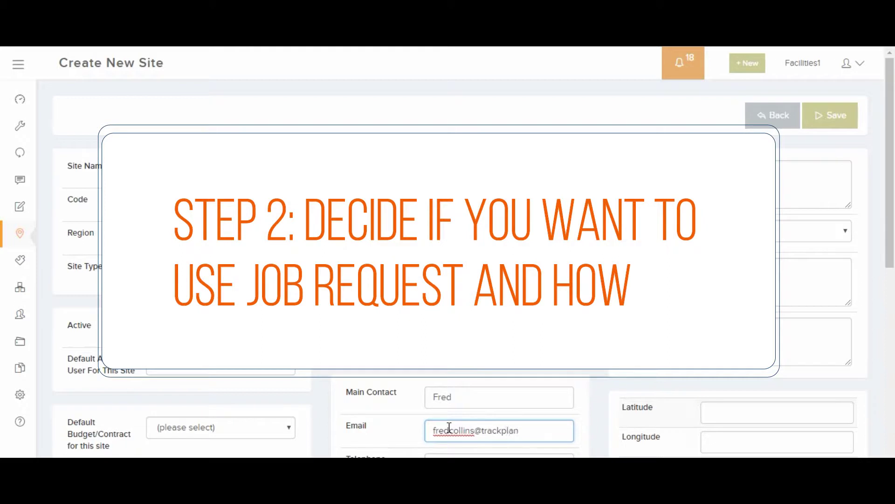
- Finish the e-mail field and switch to the Requests list, topped by request 1930
key(Tab)
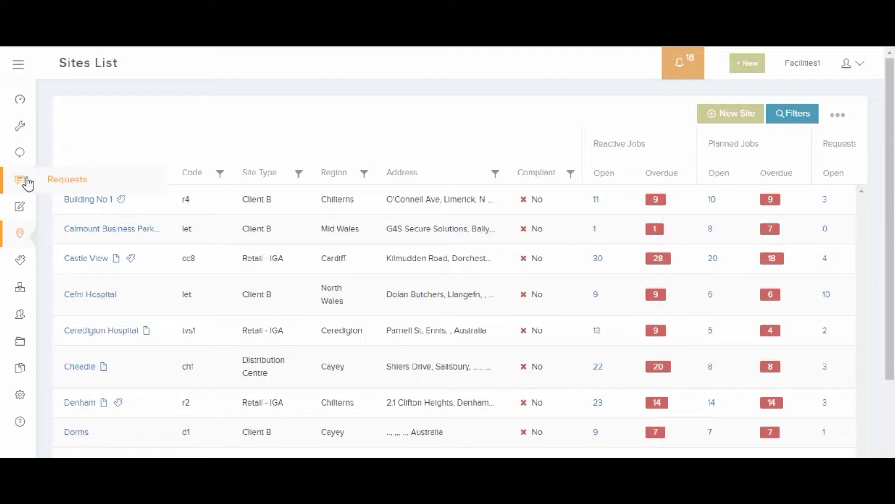
click(65, 181)
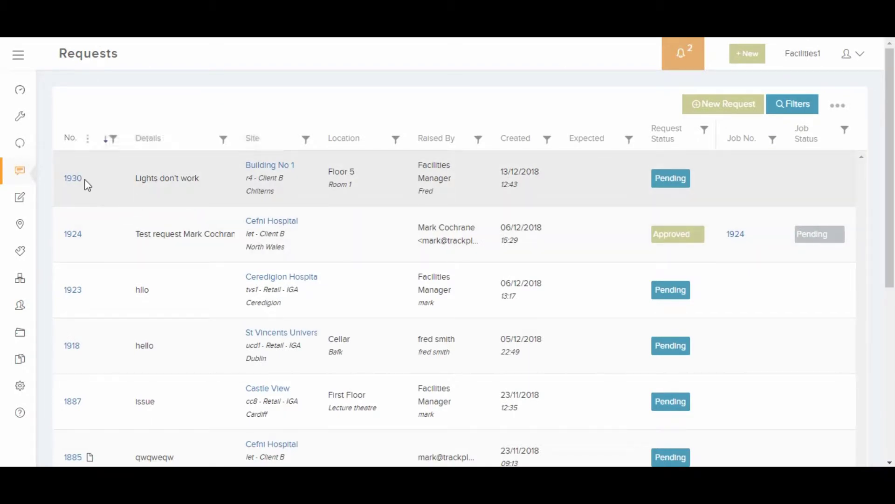
- Approve request 1930 and save it as a job with Normal priority
click(78, 180)
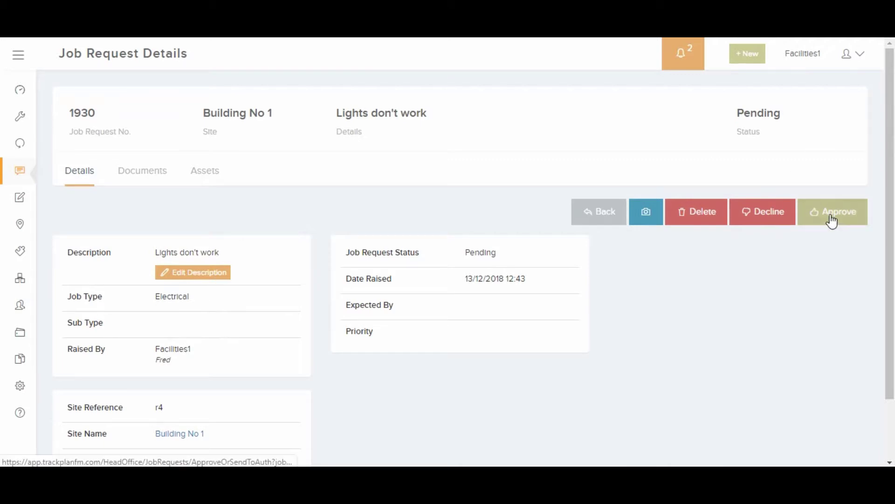
click(831, 214)
click(540, 137)
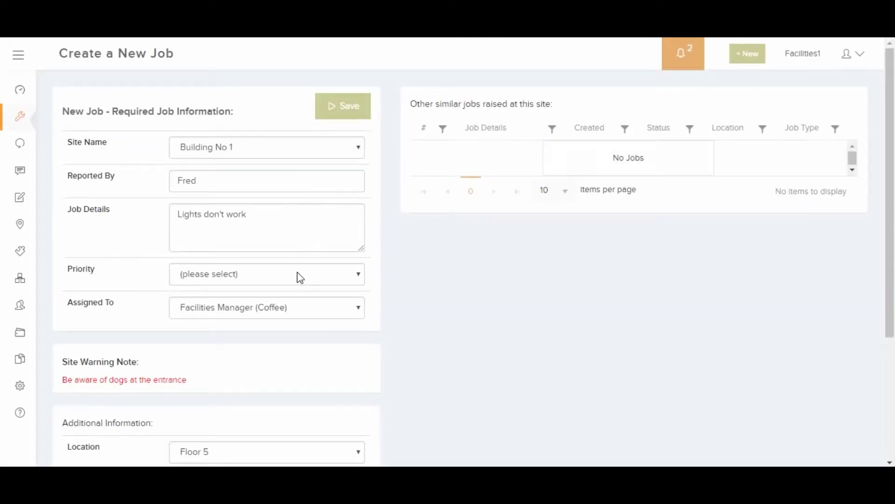
click(300, 278)
click(272, 351)
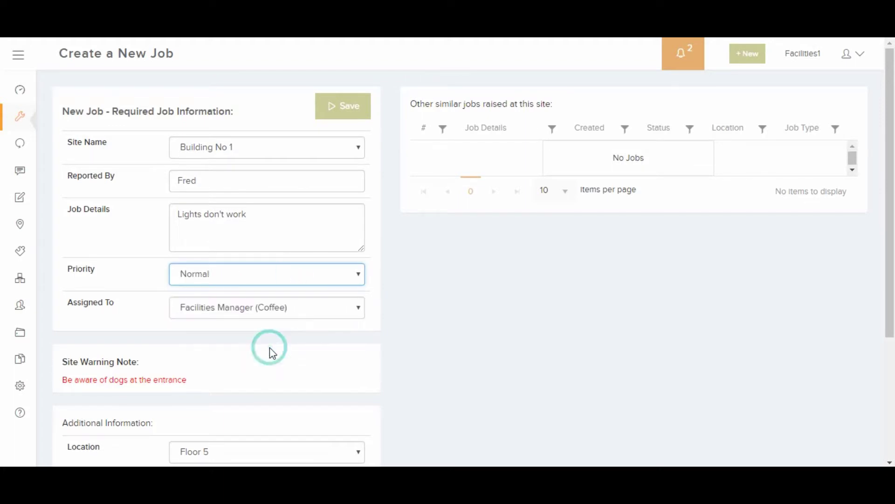
click(335, 111)
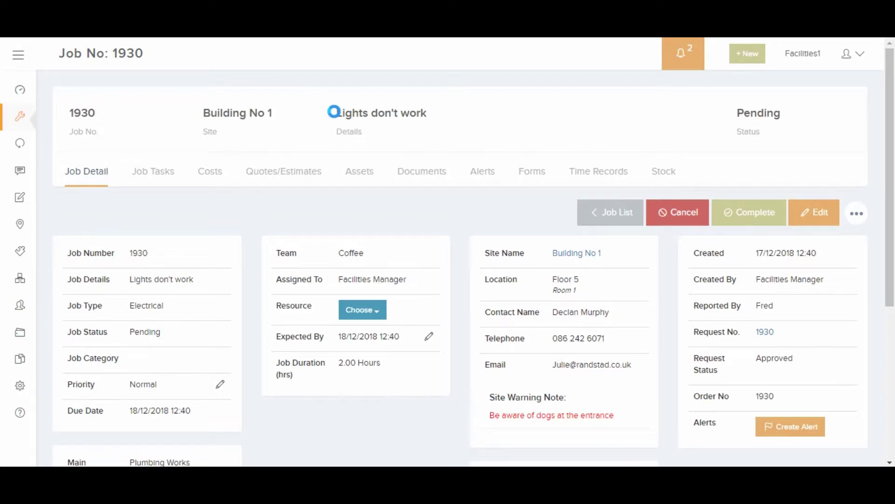
- Start a new request for Building No 1, Floor 5, Room 1, job type Electrical, description 'dead'
click(21, 174)
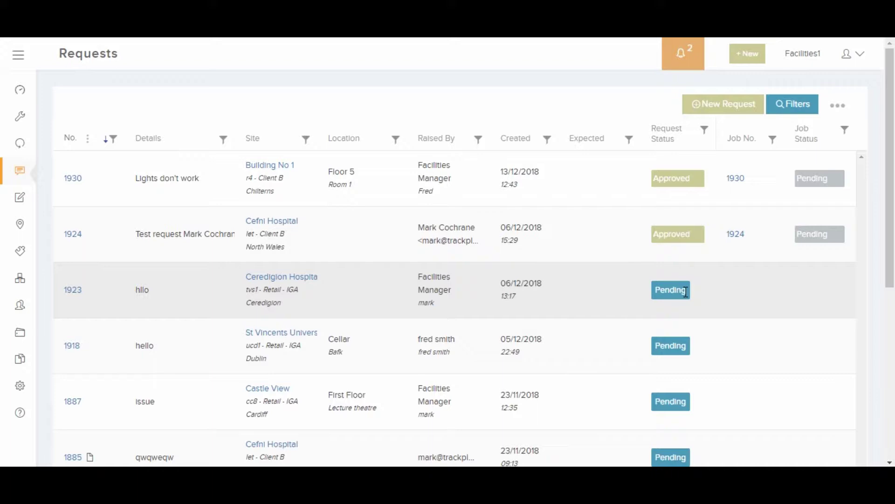
click(723, 104)
click(262, 161)
click(251, 185)
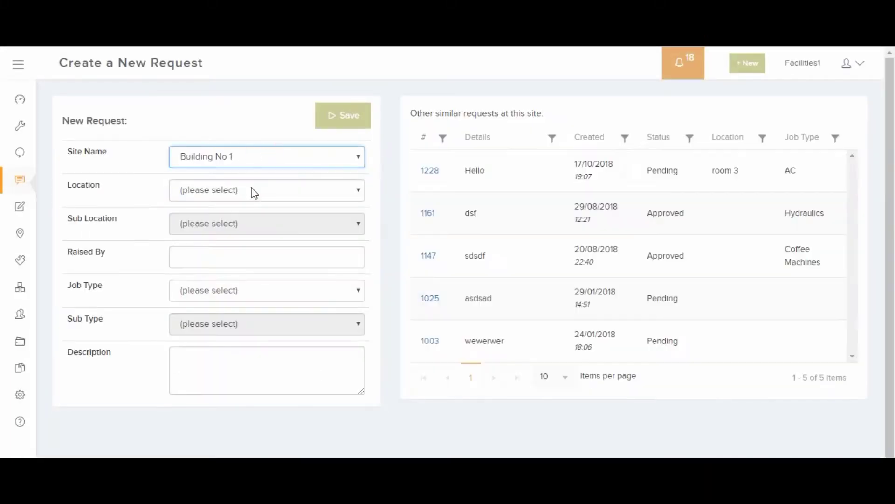
click(251, 189)
click(240, 220)
click(236, 226)
click(230, 253)
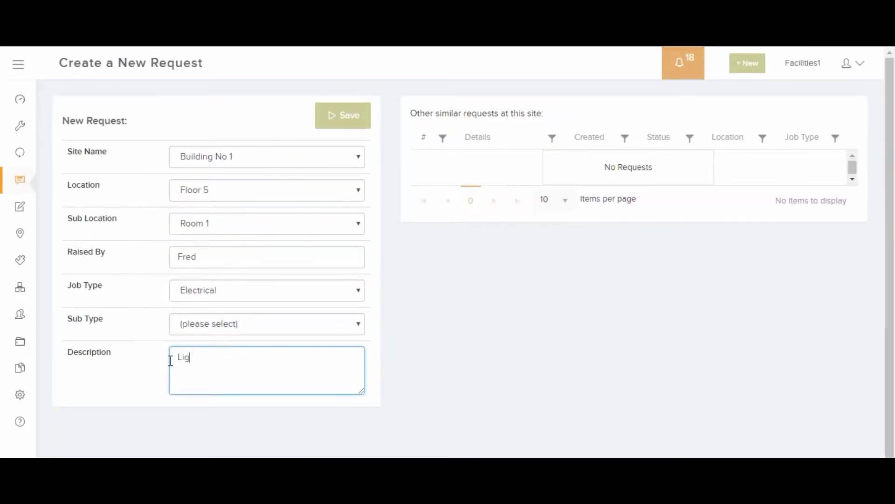
text(dead)
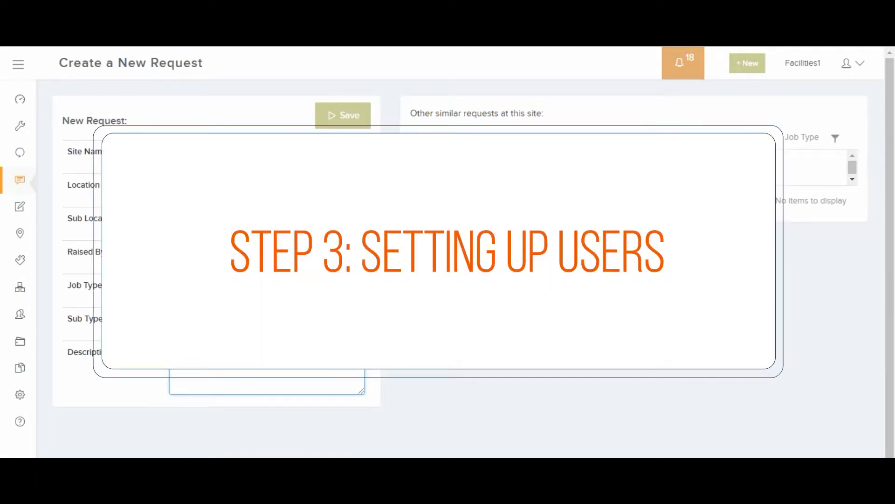
- Save the new job request and open user management in the settings area
click(362, 120)
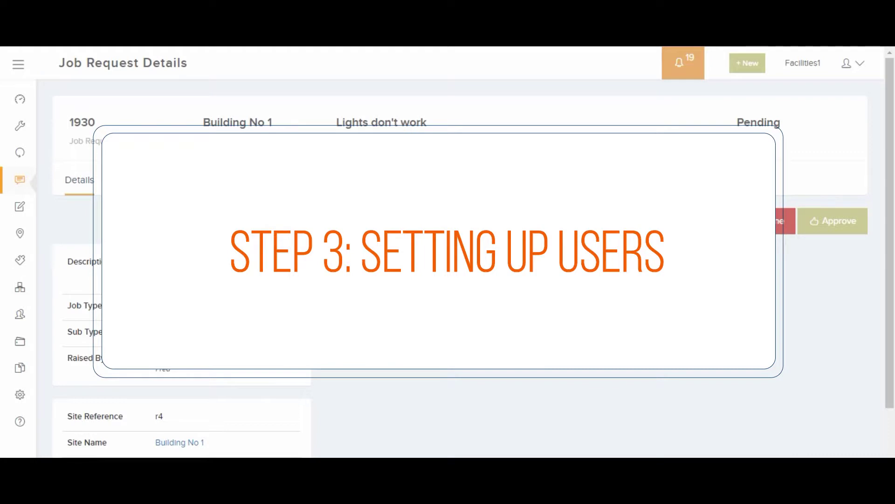
click(26, 398)
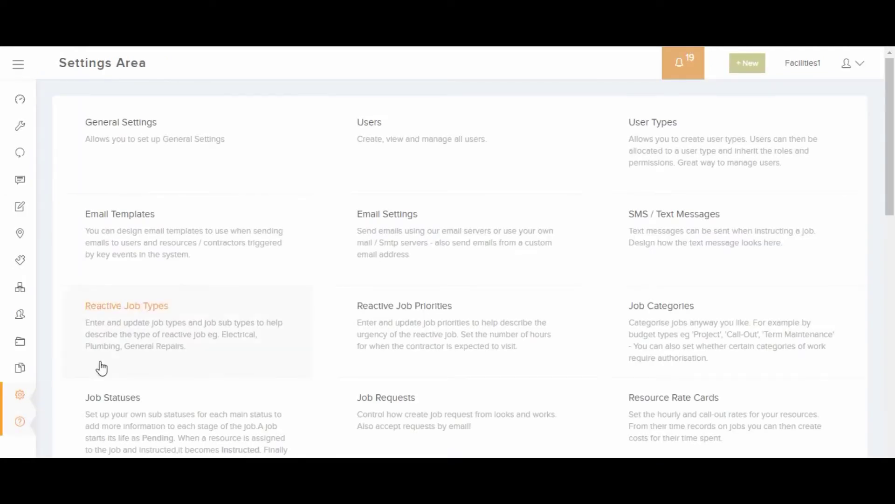
click(376, 157)
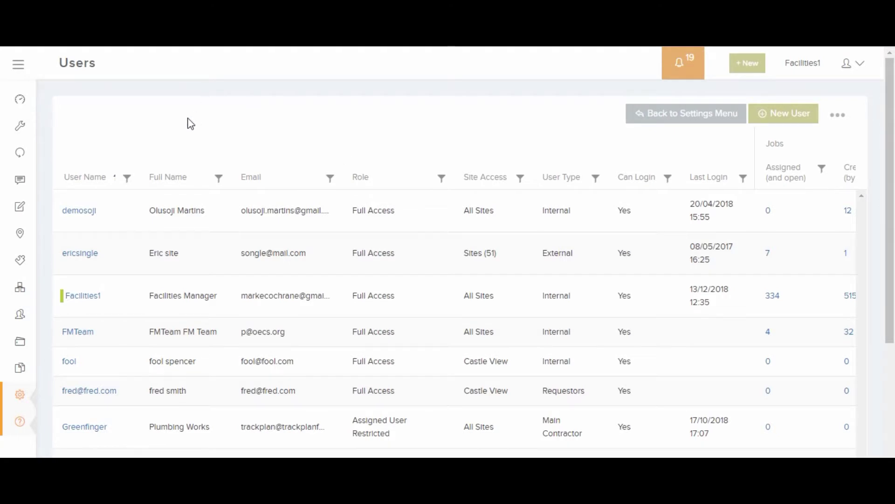
scroll(190, 122, down, 2)
scroll(190, 124, up, 2)
- Review the first user's general, job report and offline app settings
click(87, 213)
scroll(189, 222, down, 1)
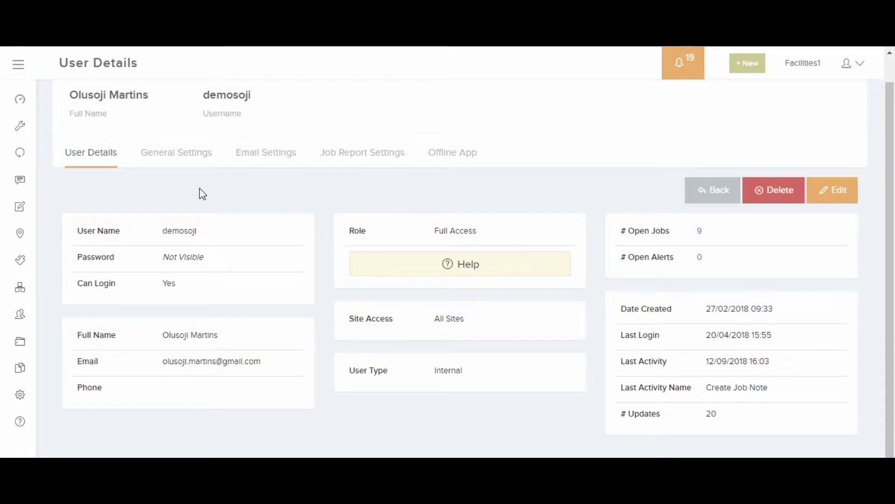
click(185, 154)
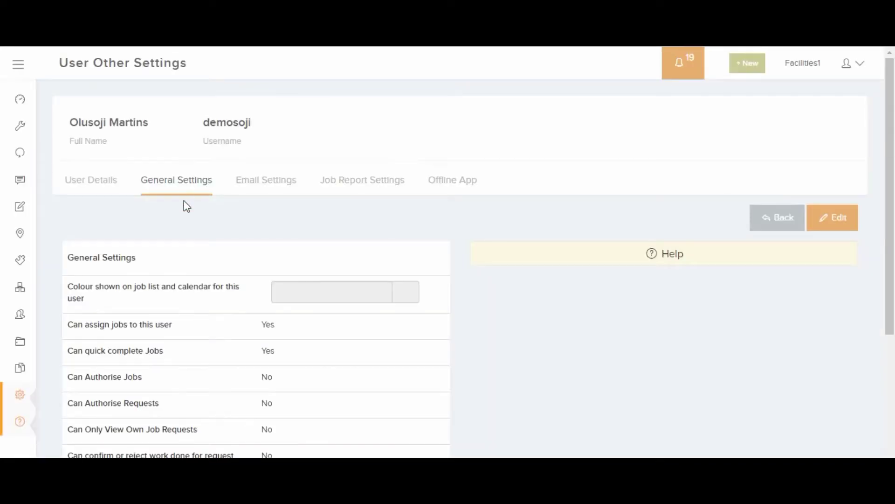
scroll(183, 201, down, 3)
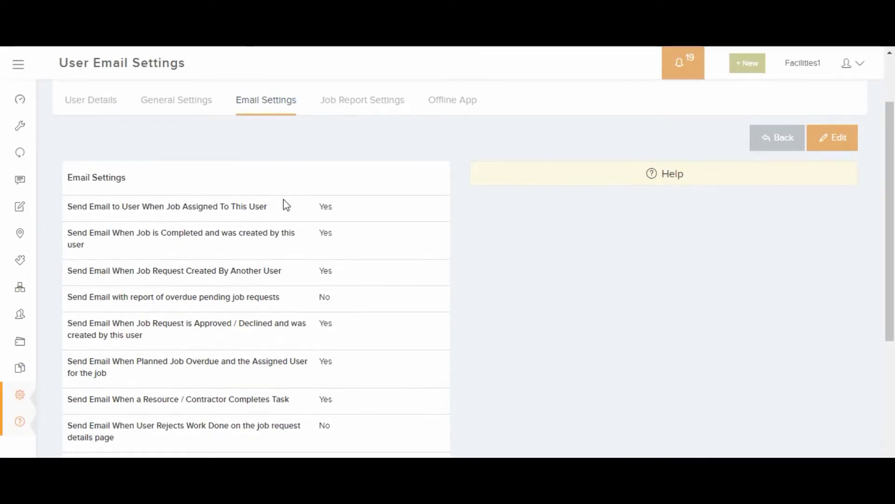
click(390, 102)
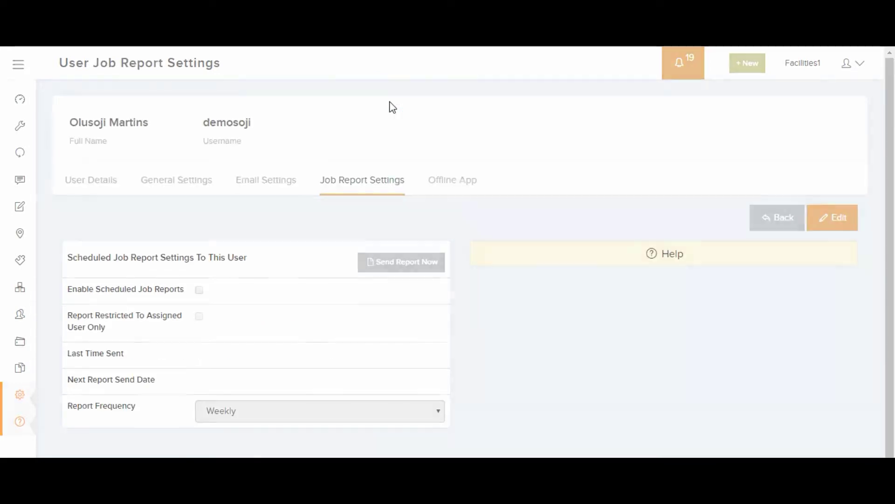
click(455, 186)
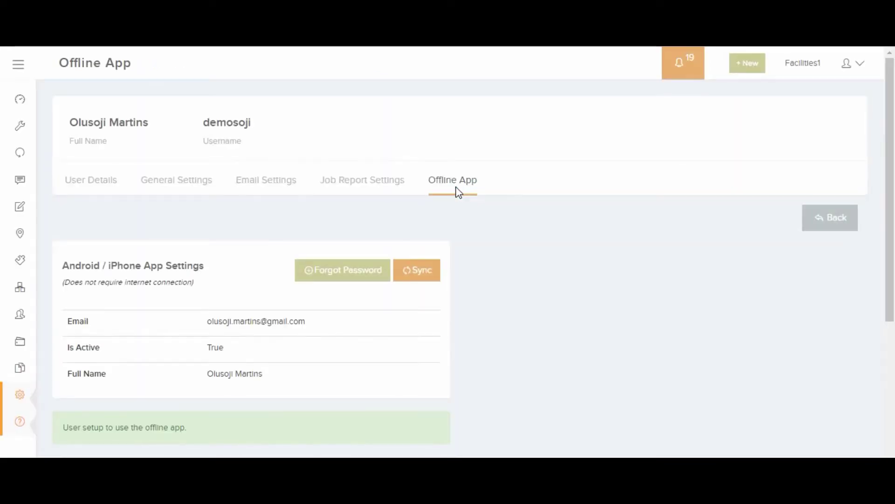
scroll(560, 275, down, 2)
scroll(559, 274, down, 1)
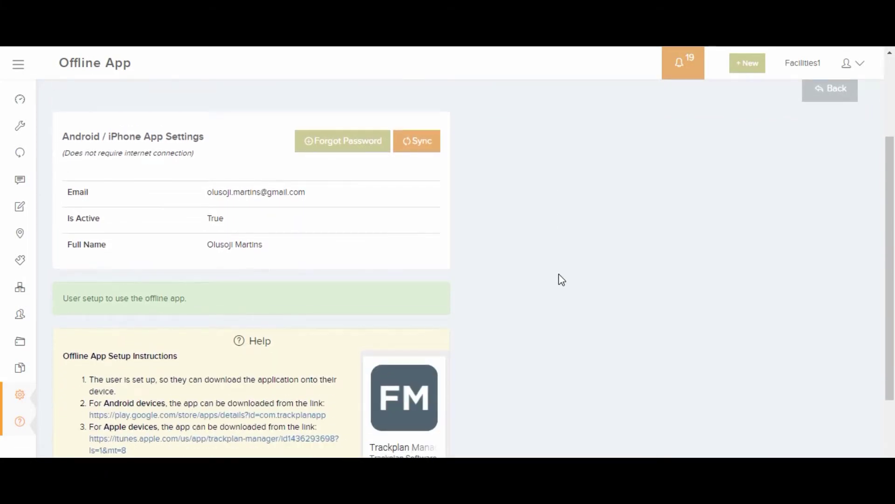
scroll(559, 274, up, 3)
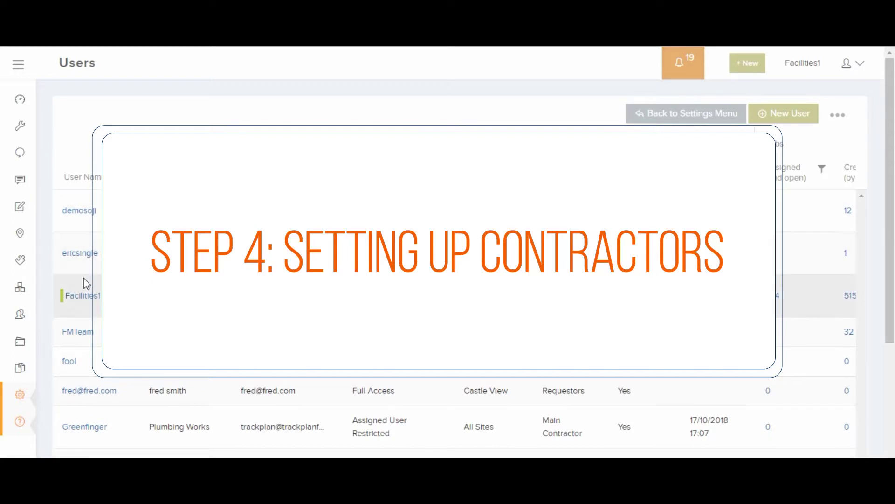
- Open the resource list and select the multi-trade internal resource
mouse_move(20, 315)
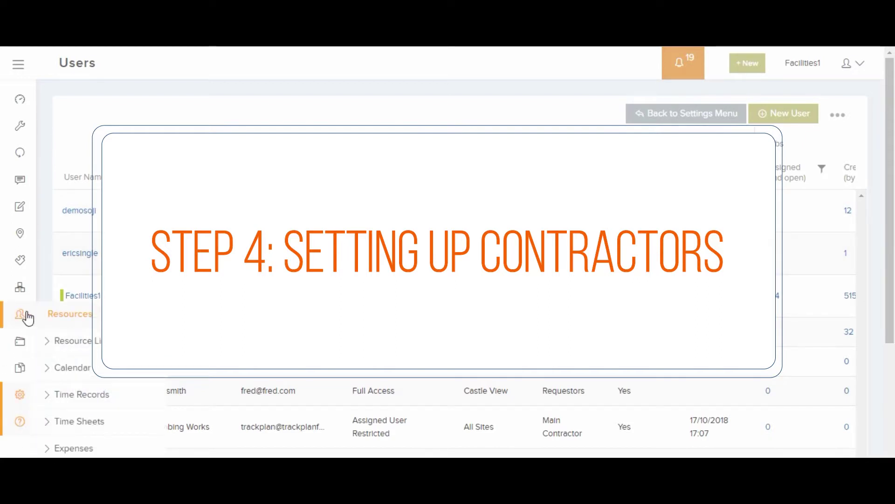
click(62, 315)
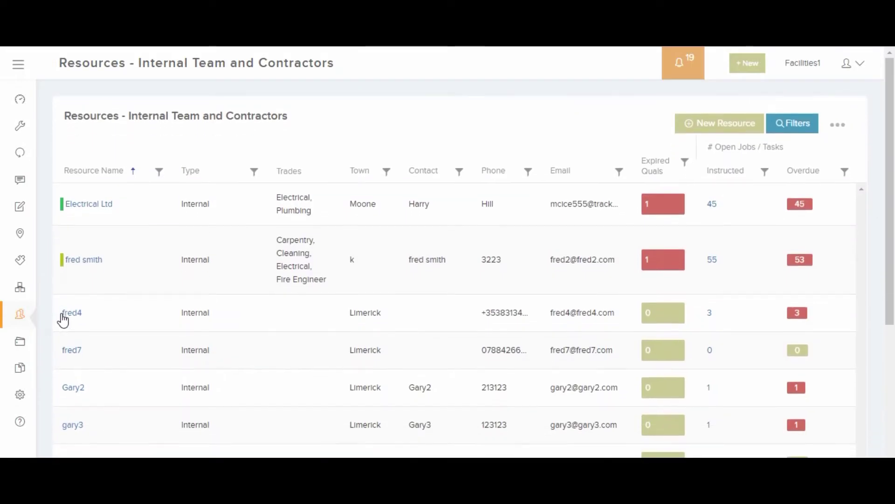
scroll(96, 346, down, 2)
scroll(95, 345, up, 2)
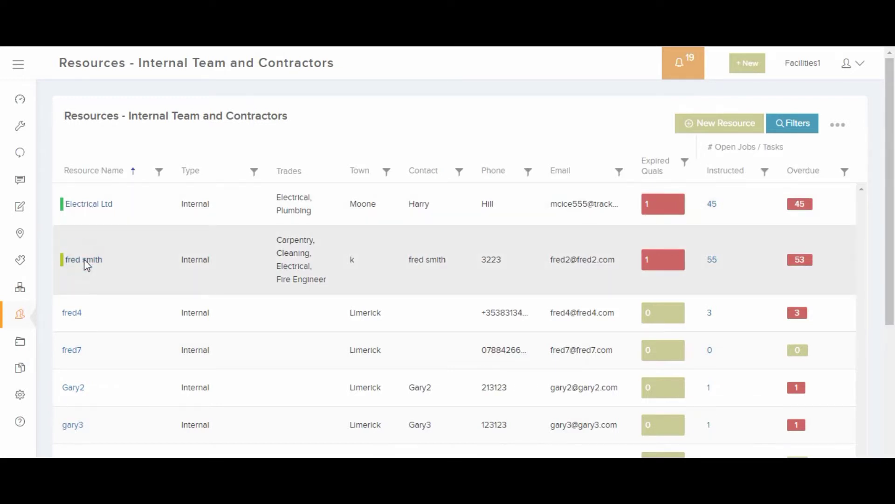
click(84, 261)
- Browse the resource's availability and time records, ending on Billing with self billing off
scroll(223, 323, down, 4)
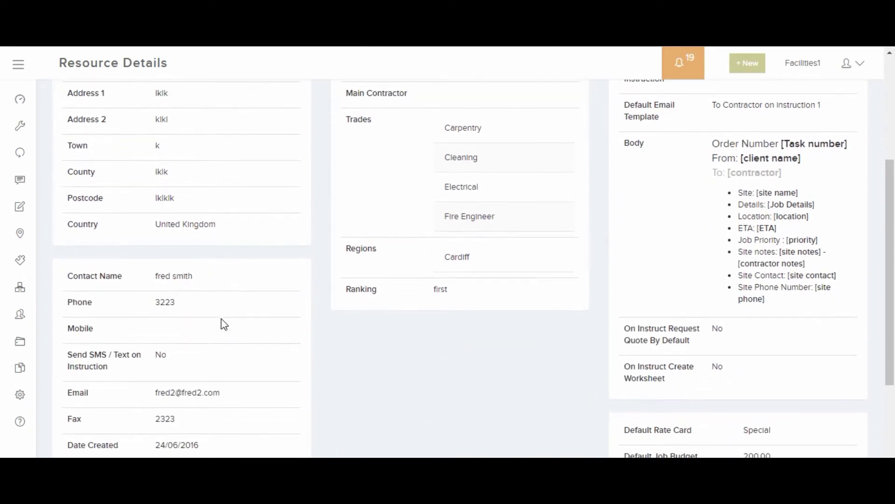
scroll(224, 324, down, 2)
scroll(224, 324, up, 5)
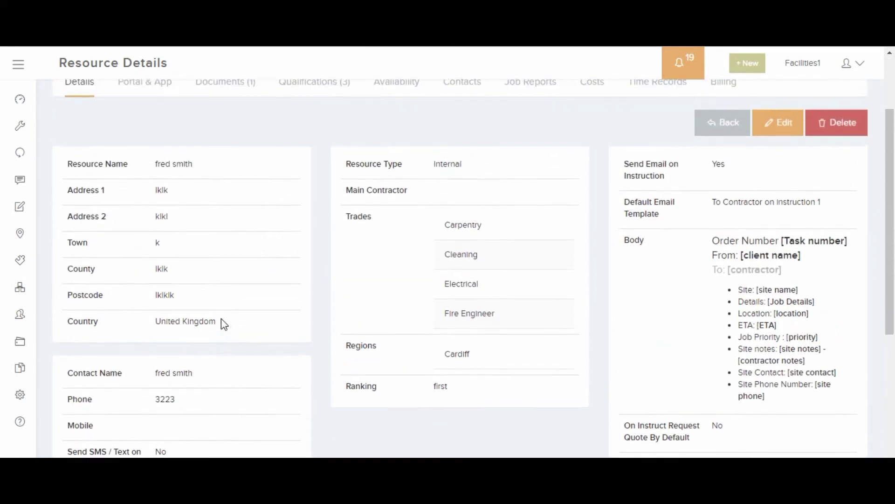
scroll(224, 325, up, 1)
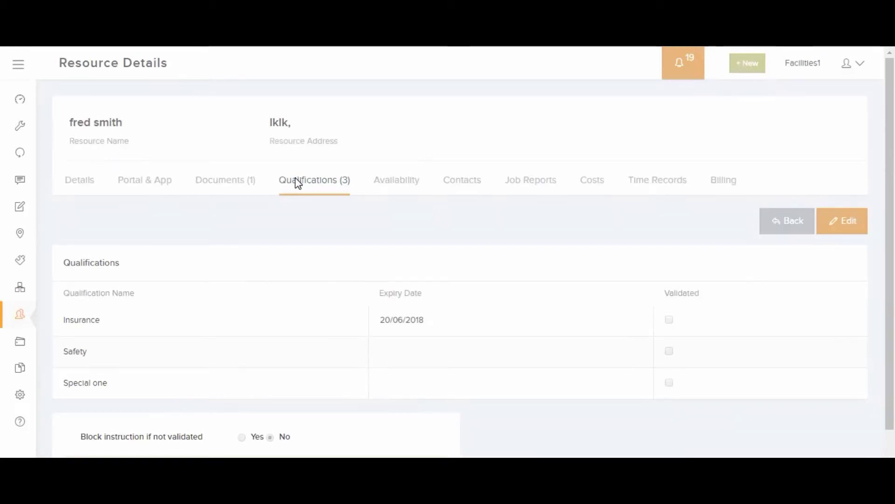
click(397, 181)
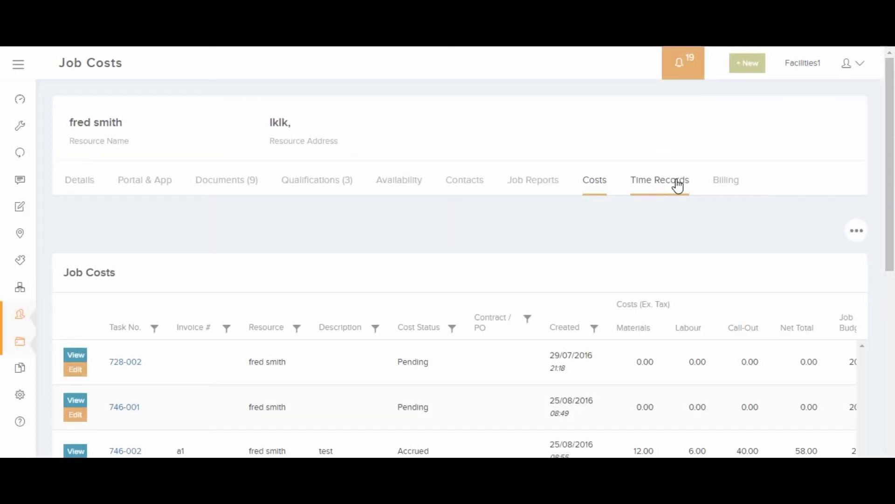
click(676, 181)
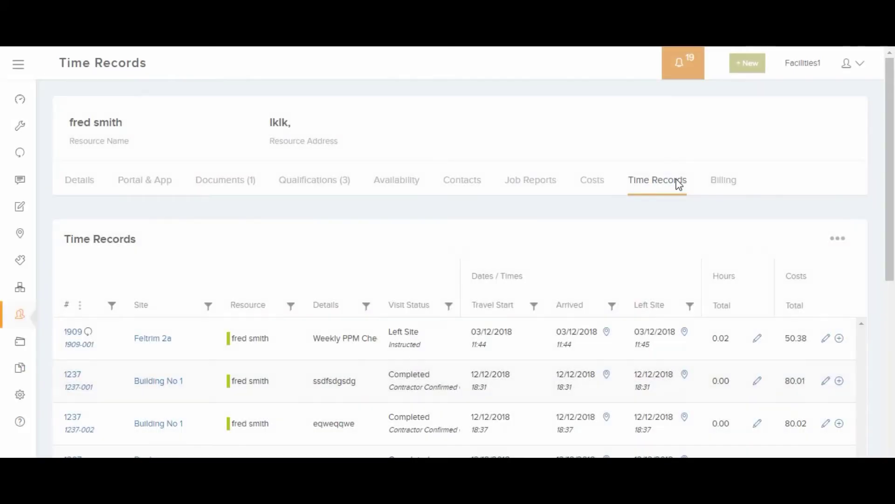
click(725, 180)
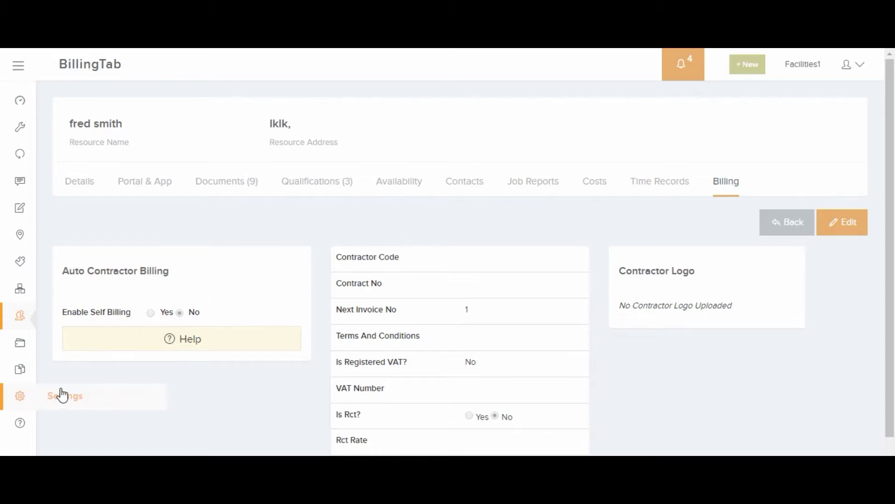
- Open the Settings Area and scroll through its setup option cards
click(62, 398)
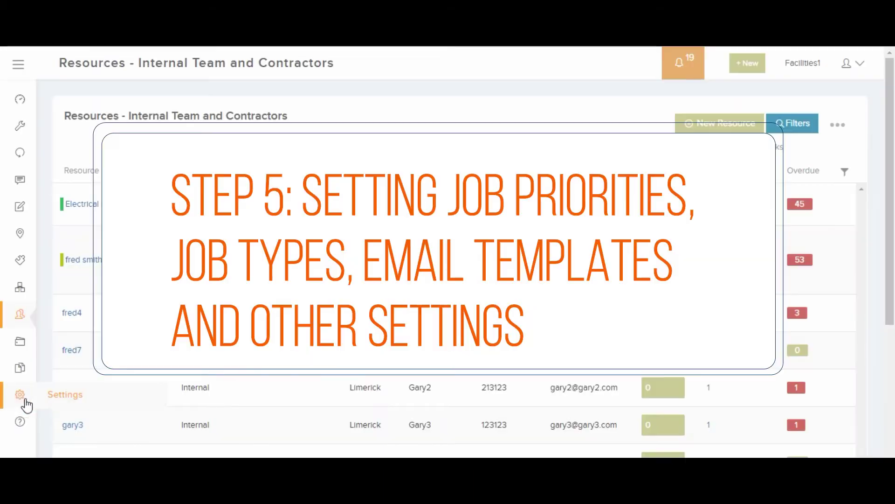
click(20, 398)
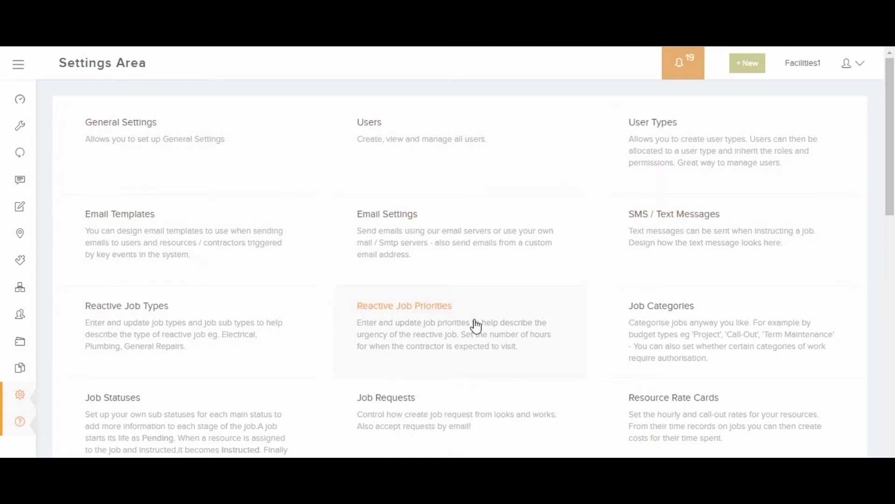
scroll(230, 410, down, 2)
scroll(230, 410, down, 2)
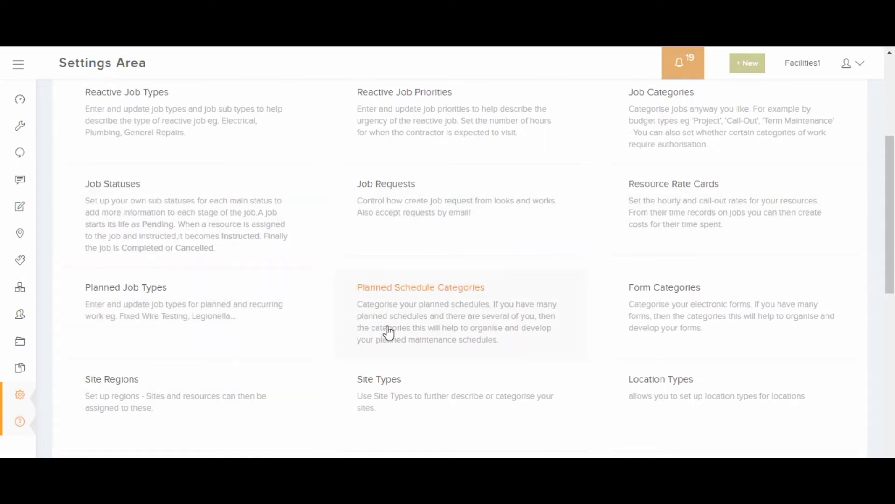
scroll(410, 340, down, 3)
scroll(410, 340, down, 2)
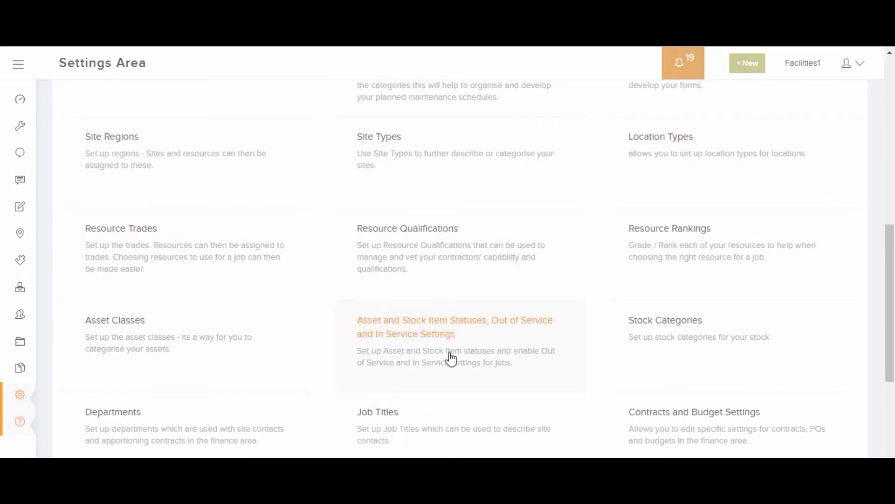
scroll(636, 360, down, 5)
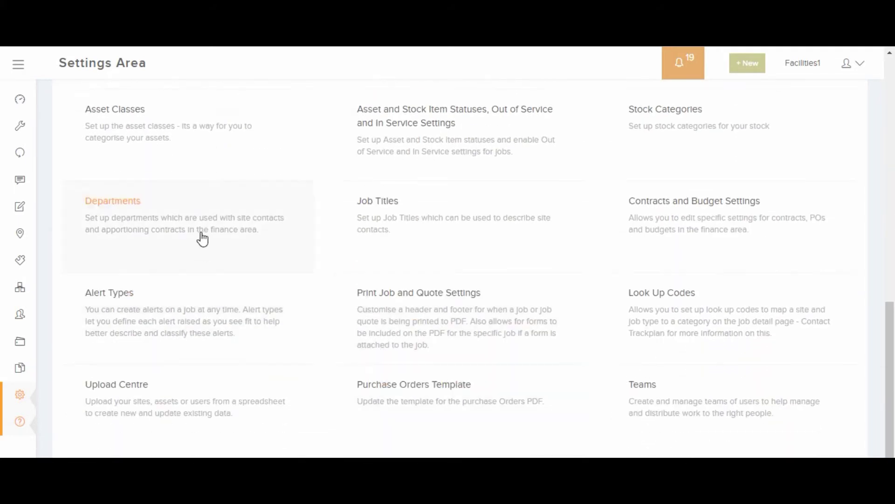
scroll(659, 329, down, 1)
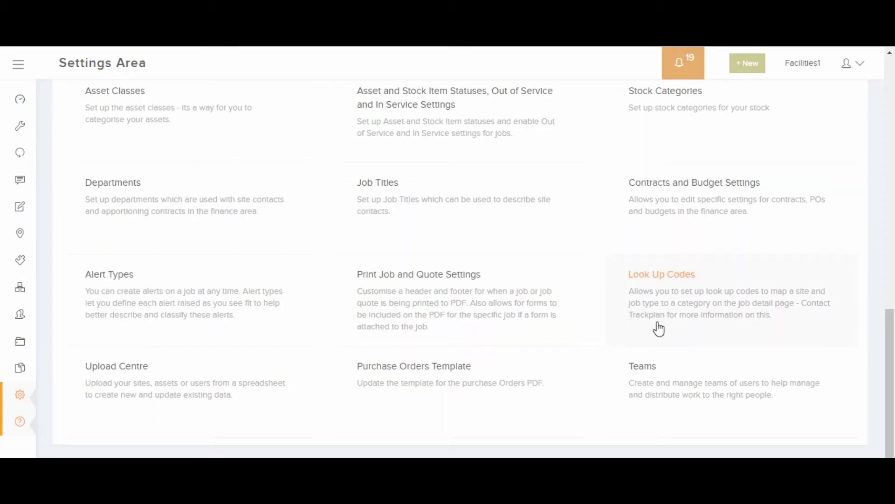
scroll(632, 373, up, 7)
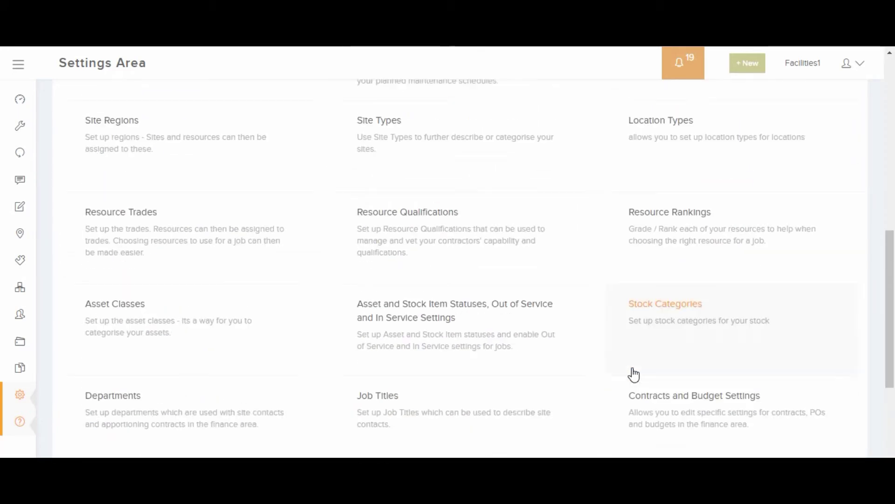
scroll(633, 373, up, 6)
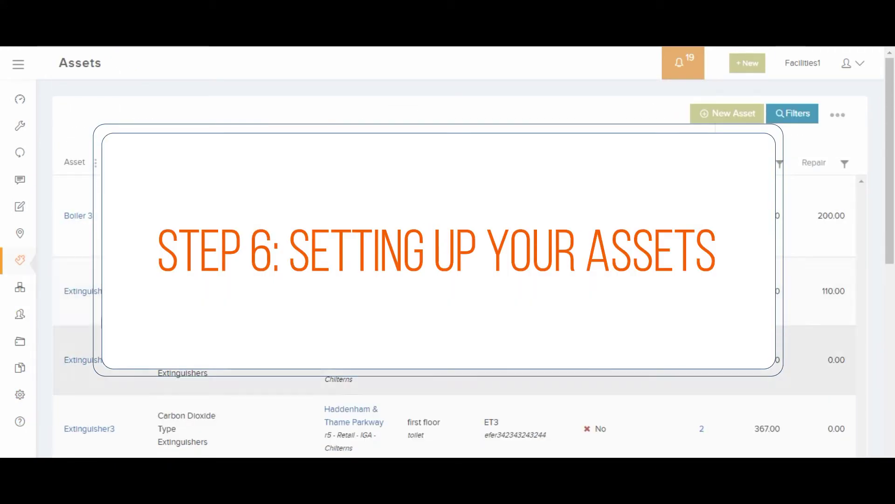
- View Extinguisher1's details, marked Faulty and out of service, then return to the Asset List
scroll(107, 389, down, 6)
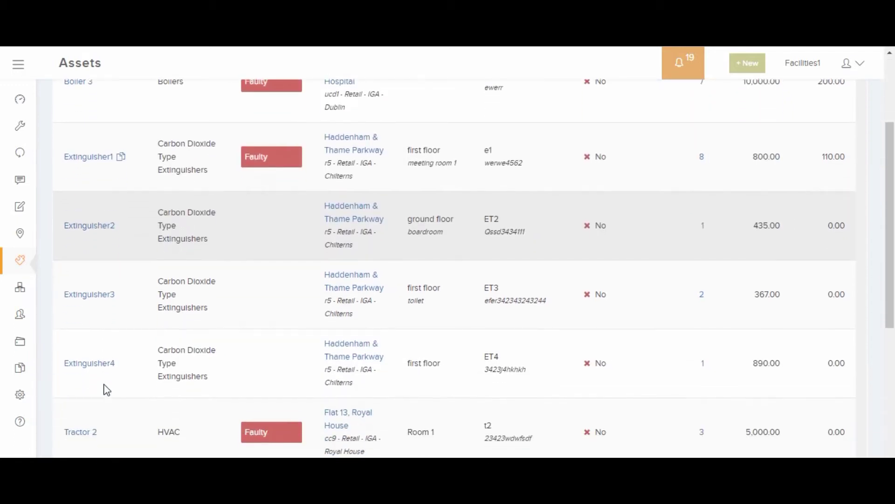
scroll(105, 390, up, 7)
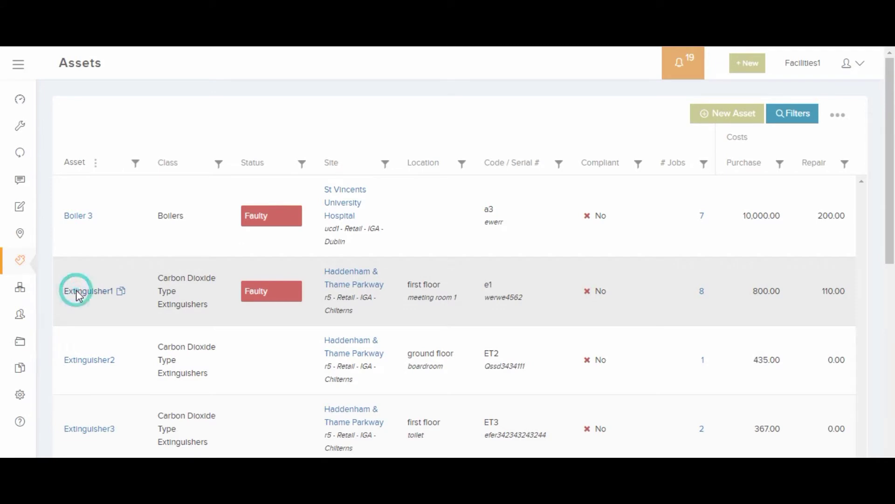
click(78, 293)
scroll(210, 325, down, 3)
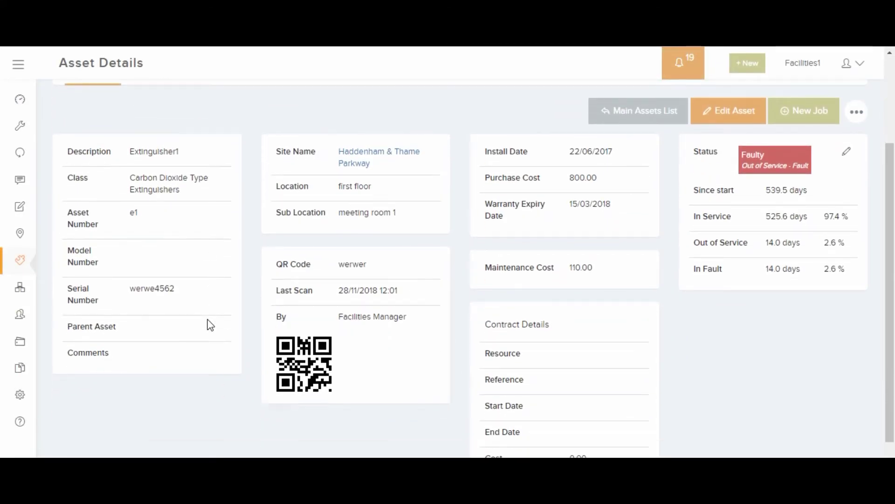
scroll(210, 325, up, 3)
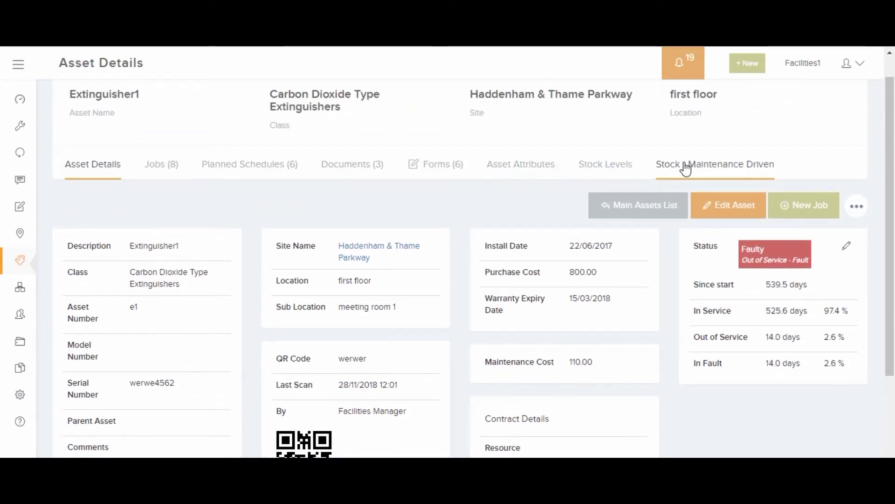
mouse_move(34, 257)
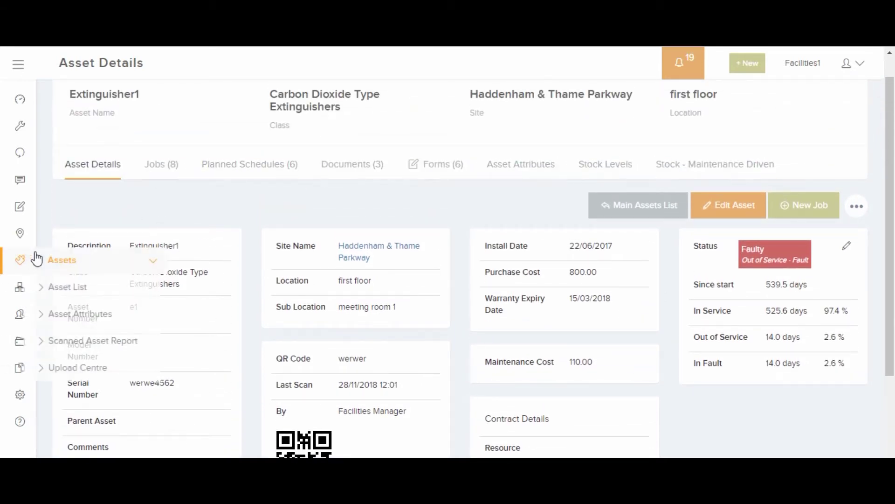
click(67, 269)
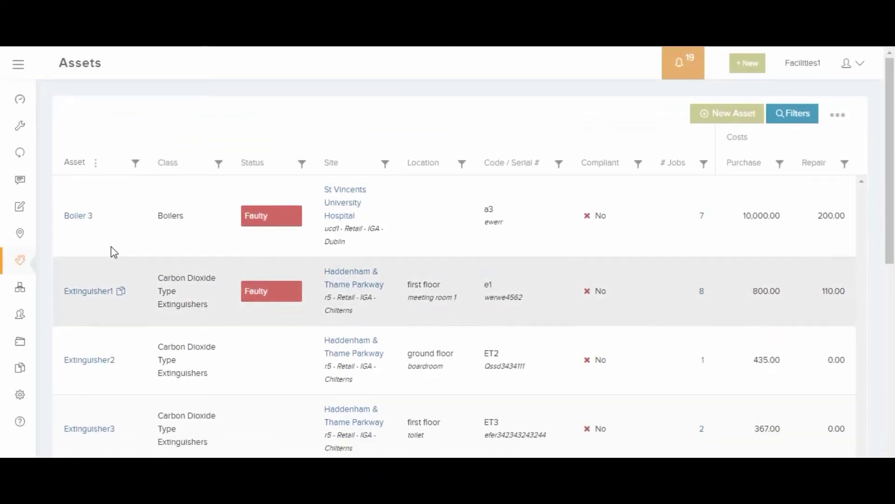
- Fill in a new asset's description Air Conditioner, asset number 1236 and model number
click(707, 114)
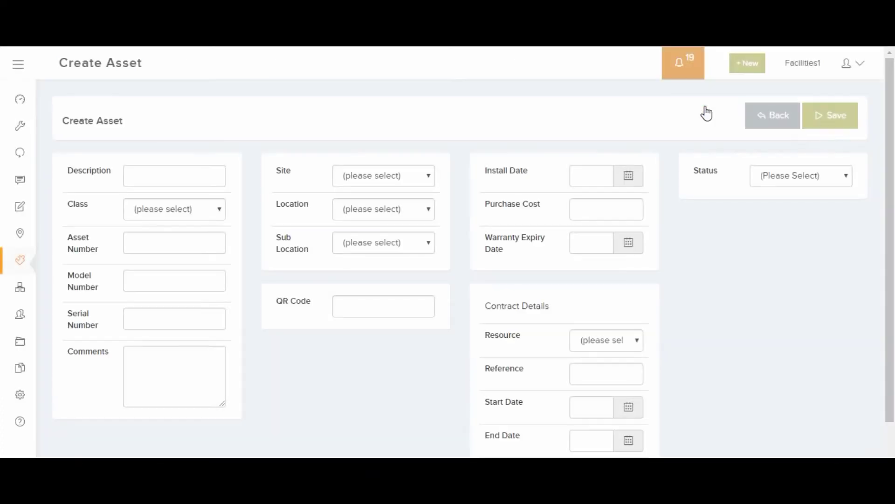
click(173, 178)
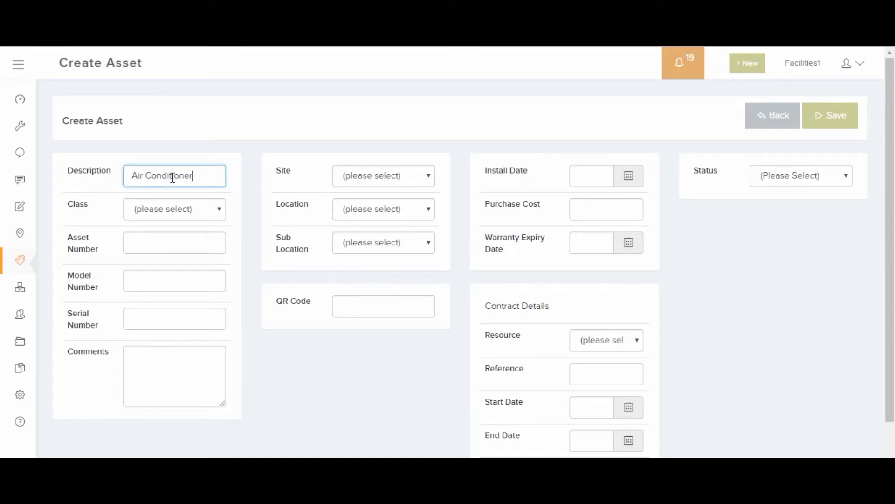
click(151, 242)
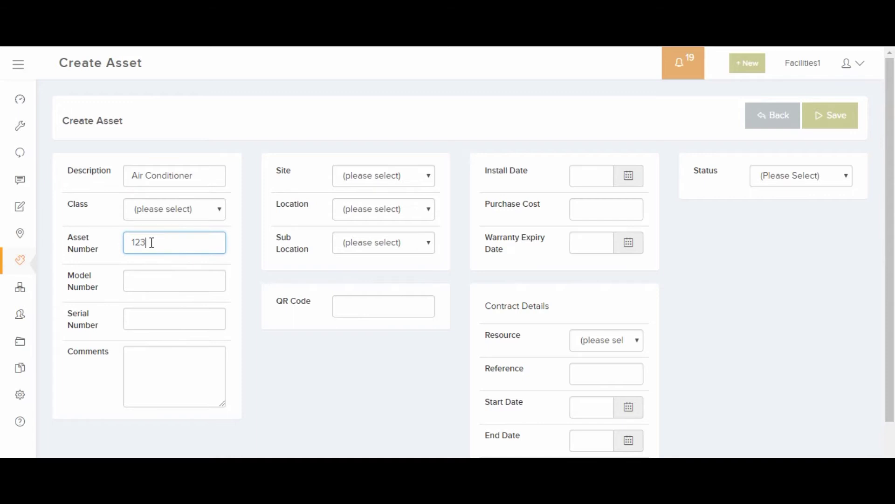
click(143, 281)
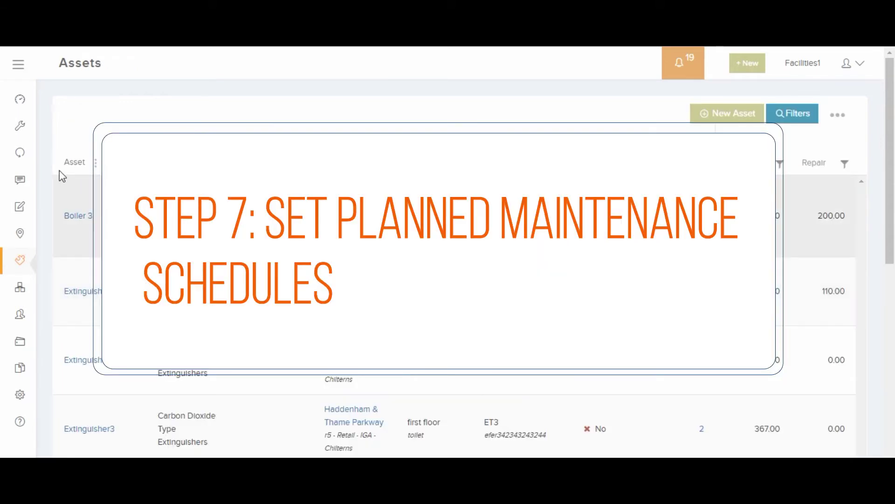
mouse_move(21, 159)
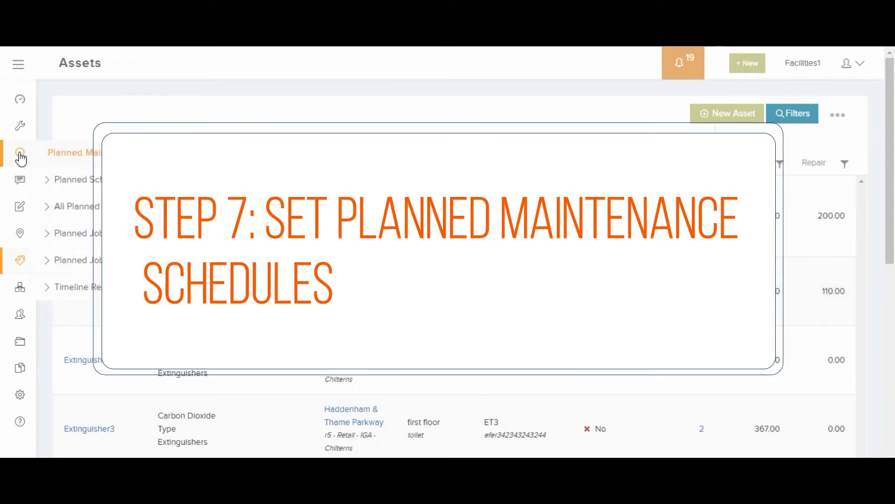
click(86, 182)
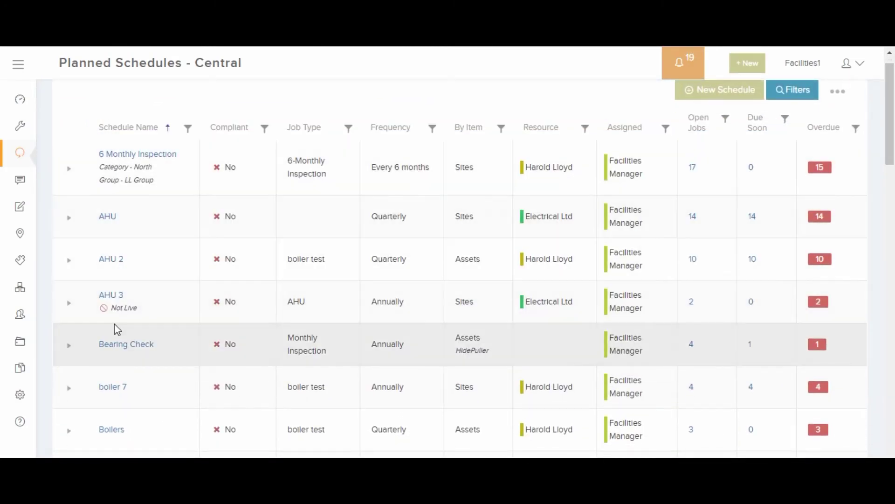
scroll(114, 323, down, 2)
scroll(114, 324, up, 3)
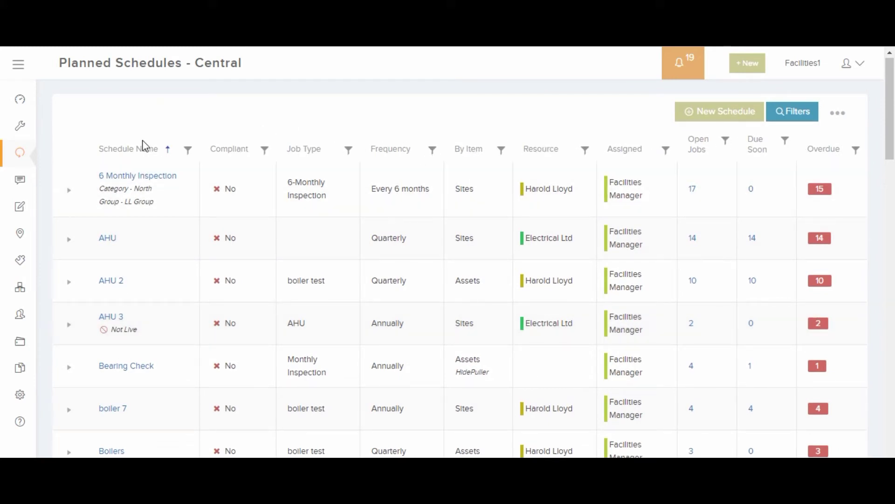
click(69, 191)
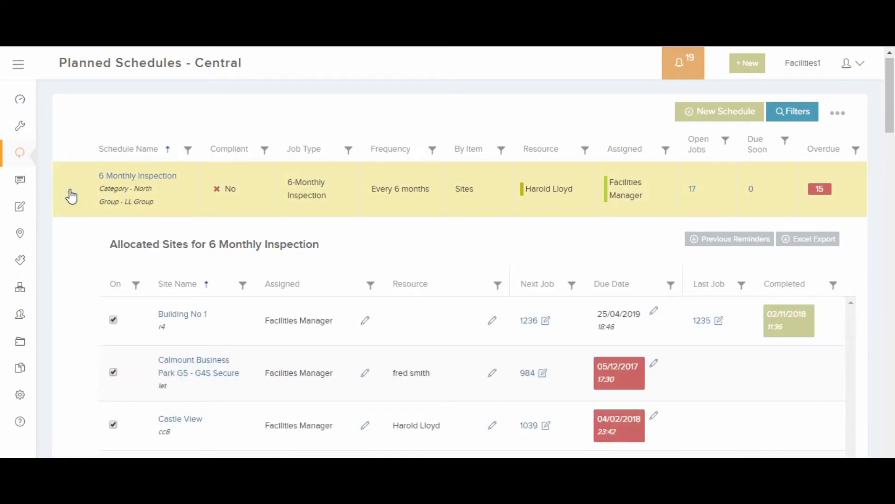
scroll(247, 267, down, 2)
scroll(247, 268, down, 2)
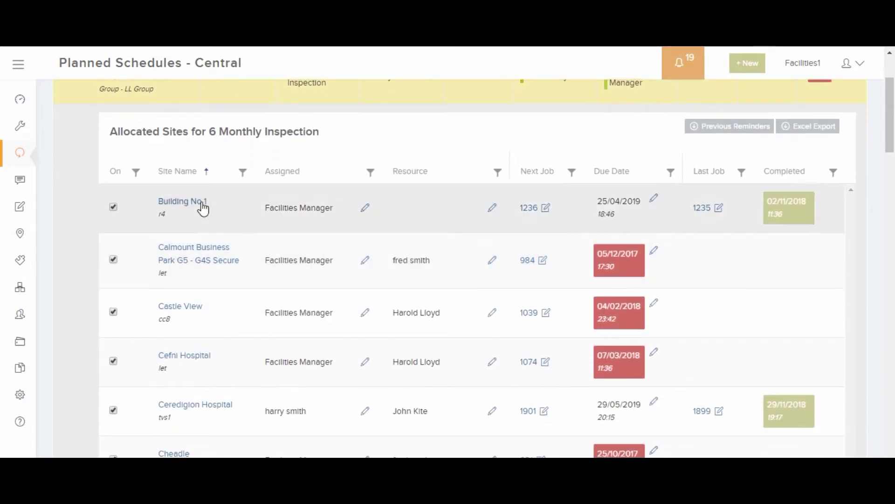
scroll(224, 212, up, 3)
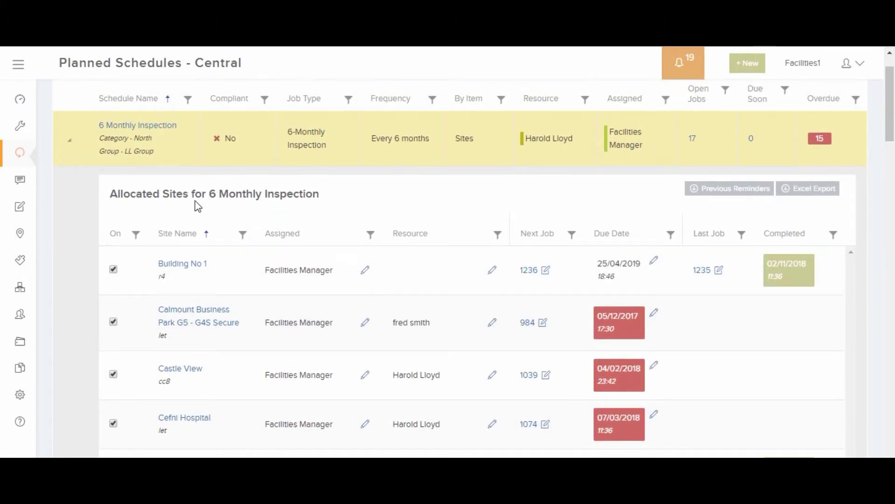
click(69, 140)
click(69, 188)
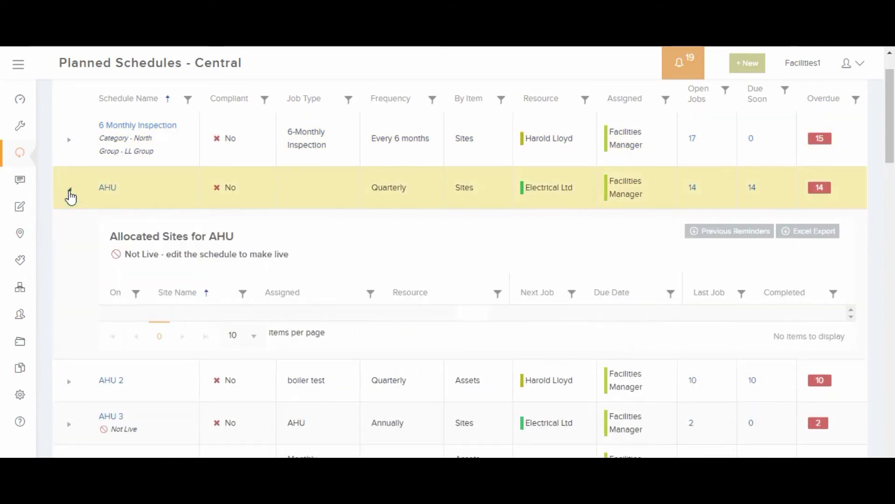
scroll(153, 285, down, 4)
scroll(153, 280, up, 4)
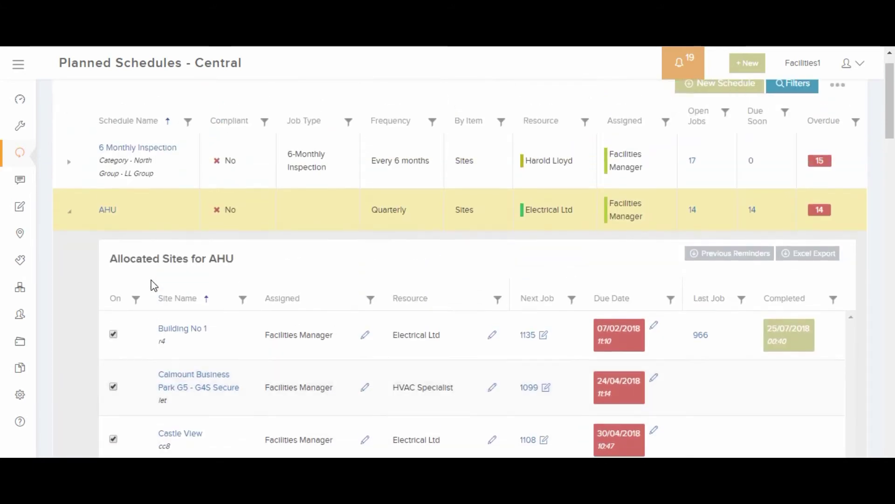
click(69, 212)
click(151, 147)
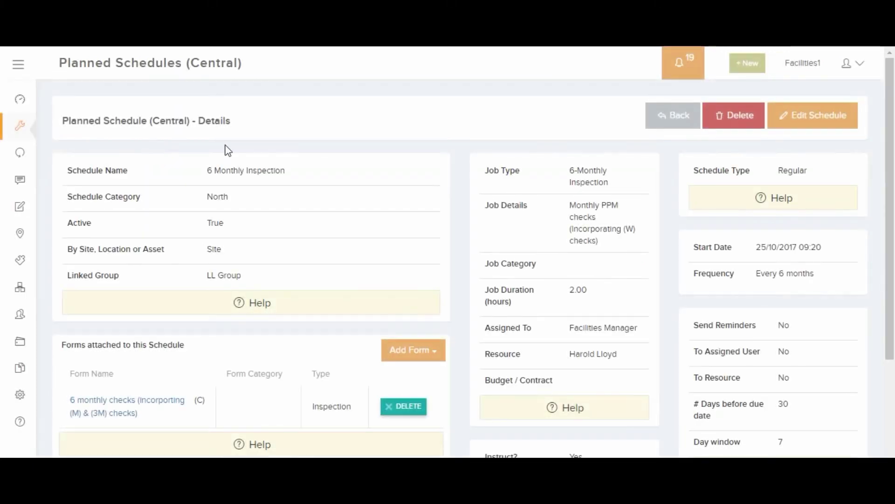
scroll(430, 198, down, 2)
scroll(340, 216, down, 2)
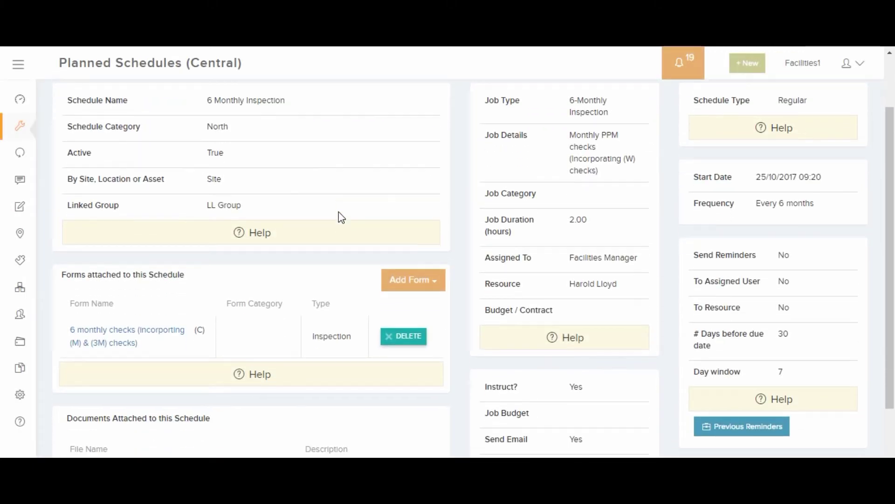
scroll(340, 217, up, 3)
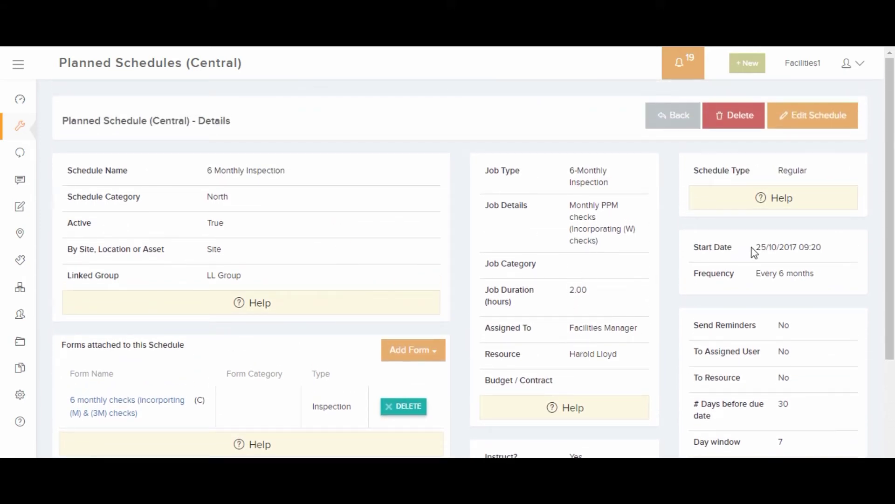
click(673, 123)
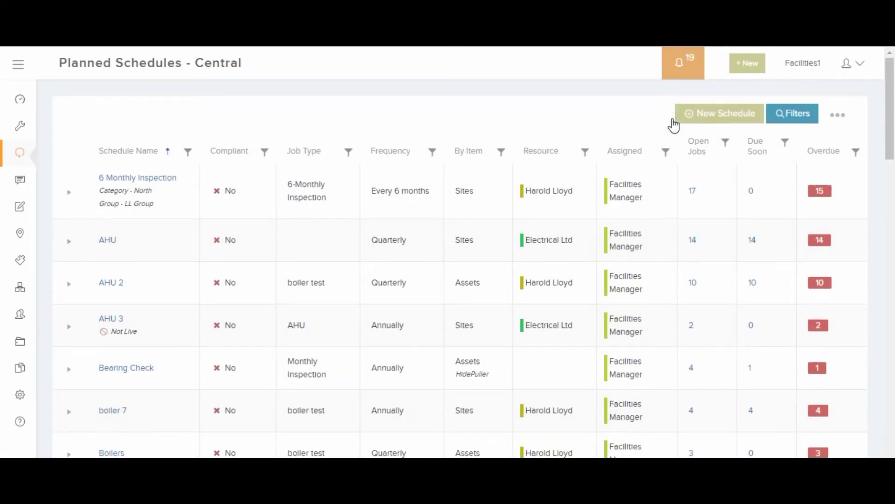
- Allocate the Dorms site to the AHU schedule
click(69, 243)
scroll(197, 280, down, 8)
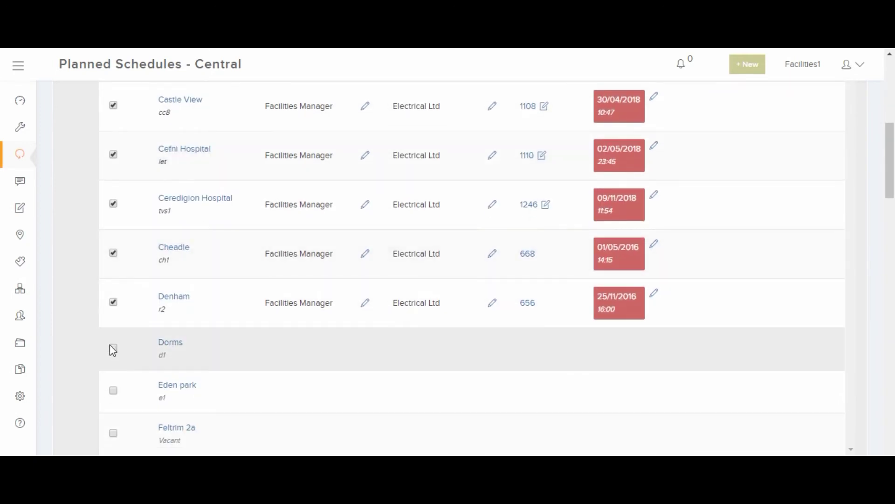
click(113, 348)
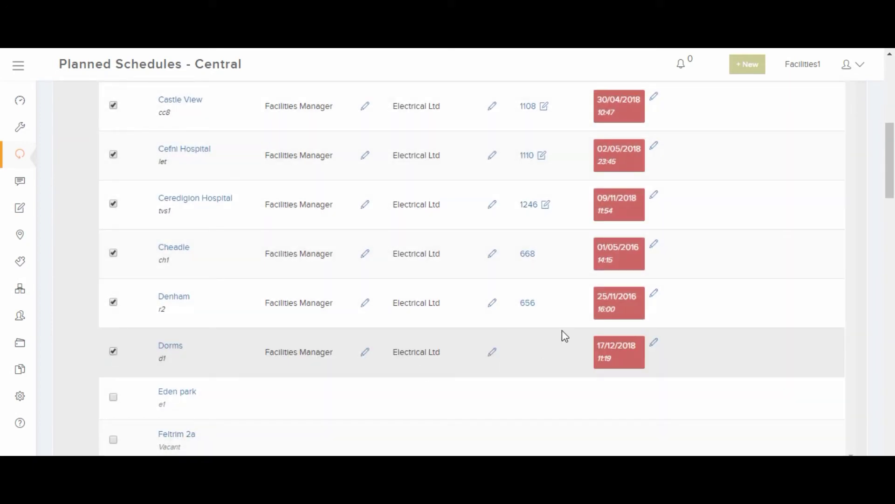
scroll(567, 332, up, 10)
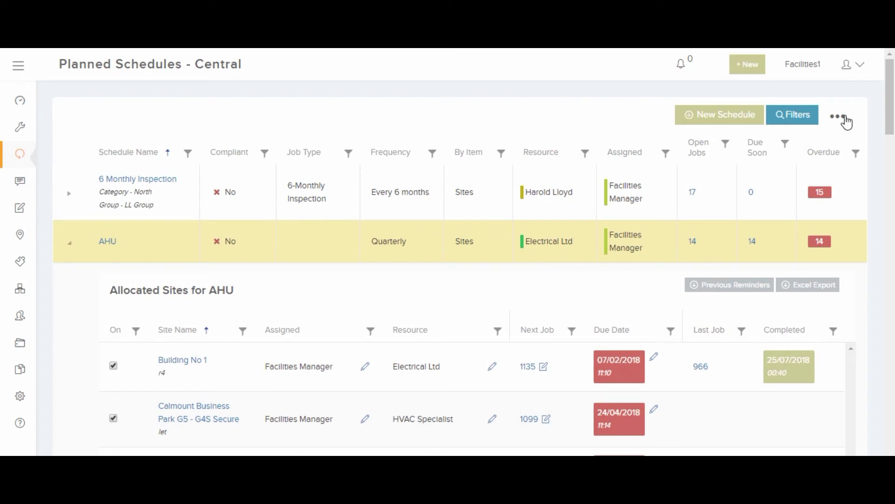
- Generate jobs from the planned schedules, giving Dorms job 1931 due 17/12/2018
click(838, 116)
click(812, 138)
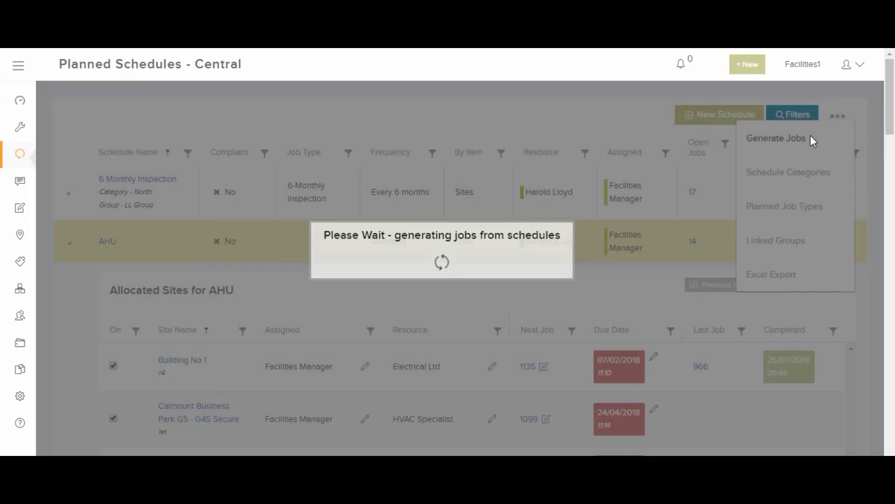
scroll(664, 266, down, 3)
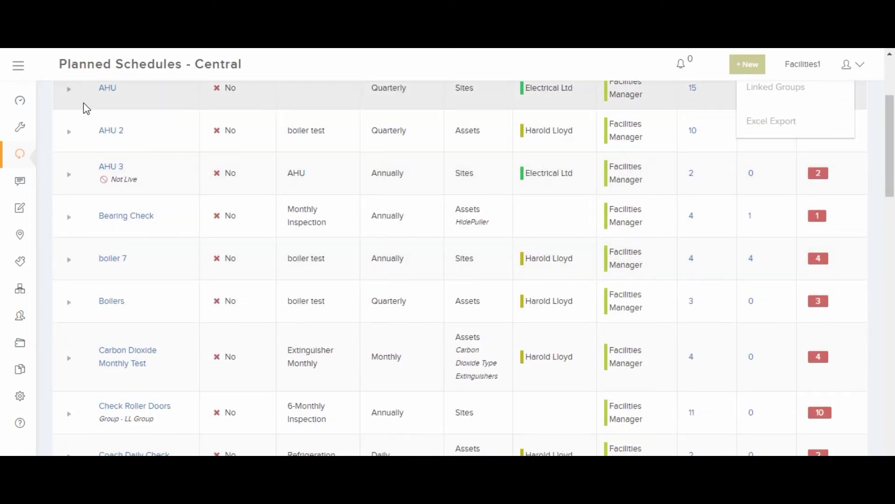
click(69, 89)
scroll(334, 357, down, 1)
scroll(334, 357, down, 5)
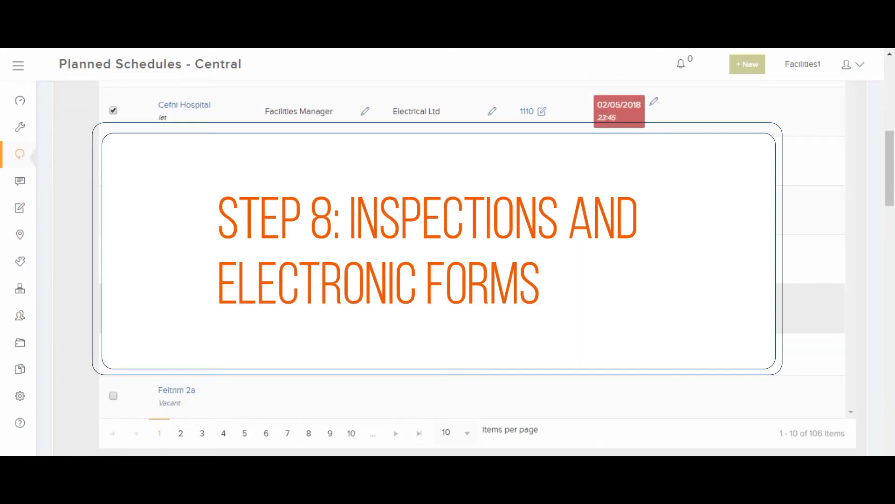
- Go to Forms and scroll through its inspections, risk assessments, permits and meter readings
scroll(571, 186, up, 8)
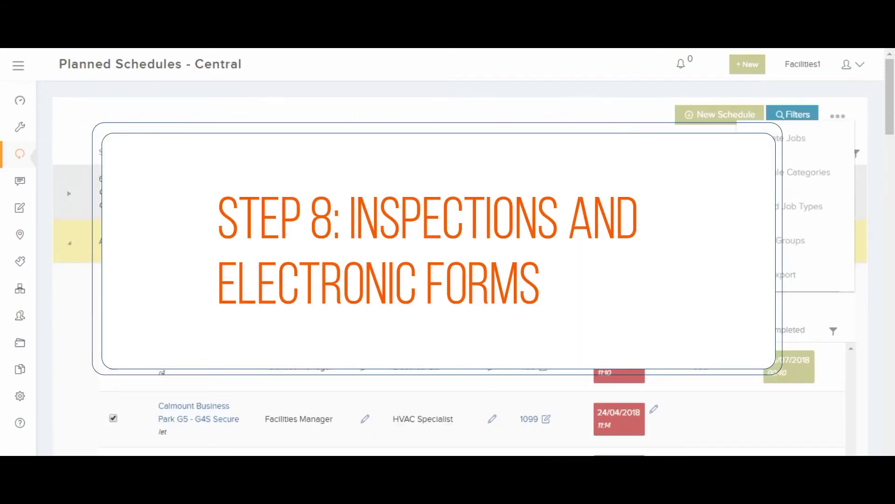
click(571, 109)
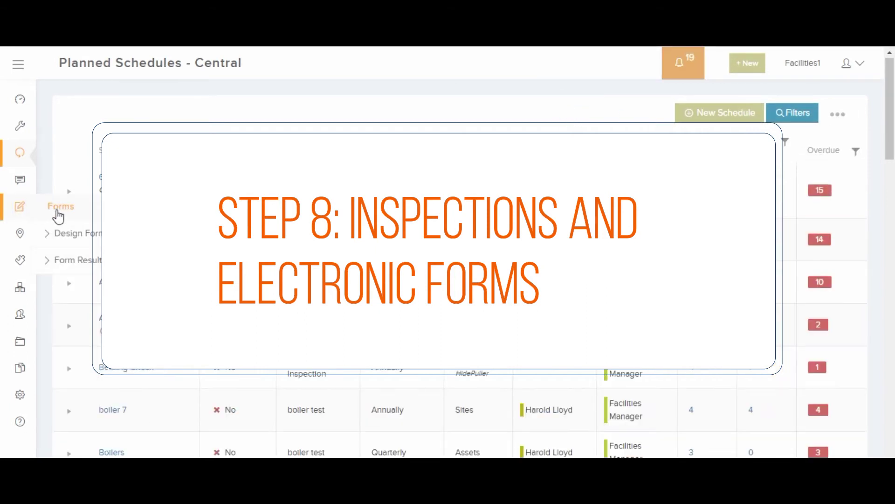
click(56, 211)
scroll(137, 296, down, 3)
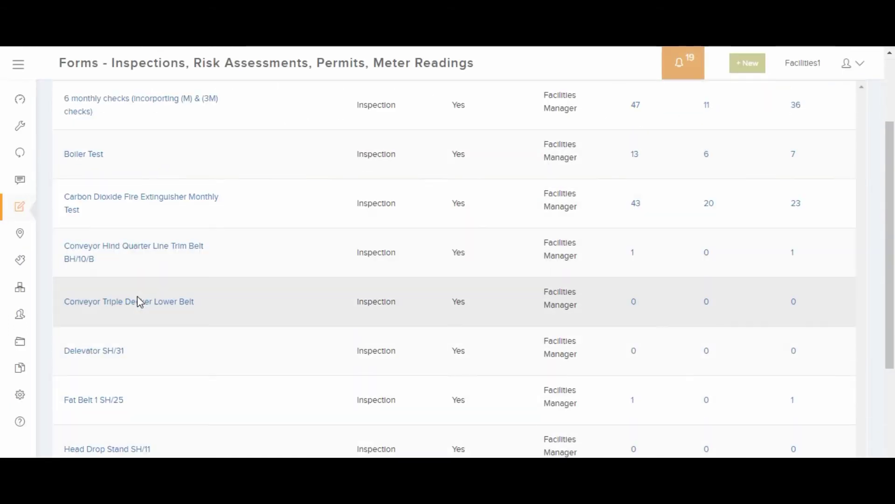
scroll(137, 296, down, 2)
scroll(137, 295, up, 2)
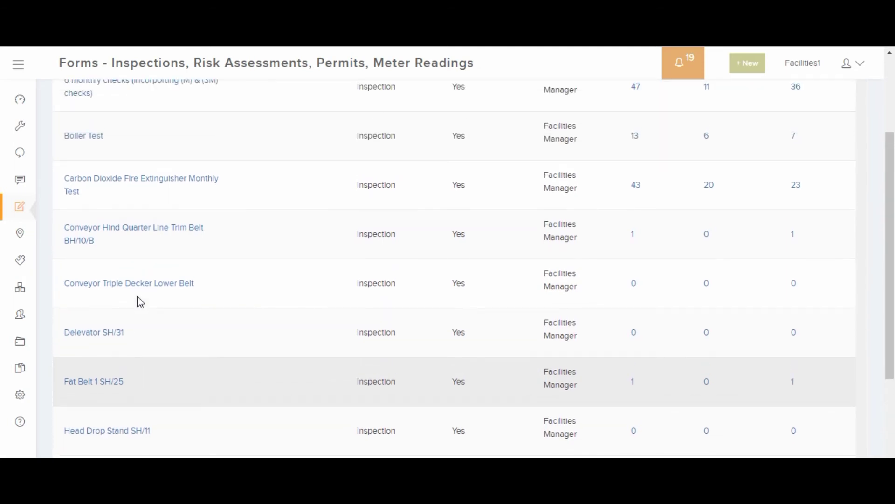
scroll(138, 298, up, 4)
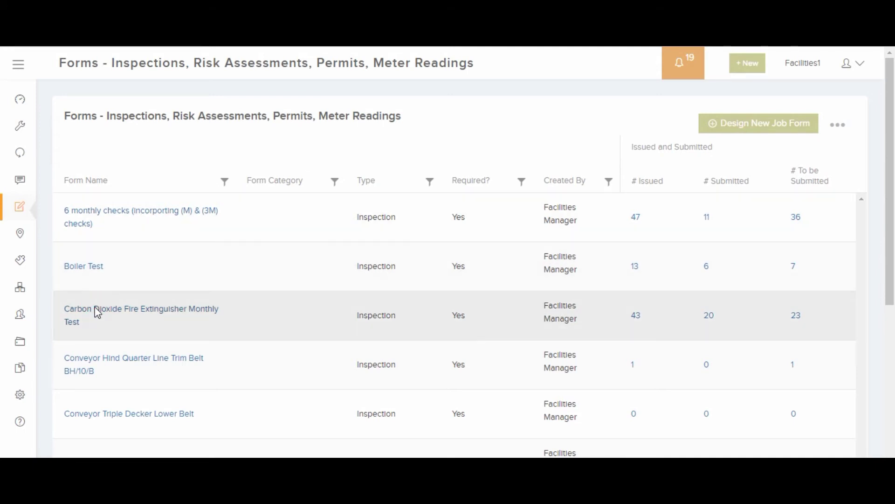
click(97, 312)
scroll(176, 343, down, 5)
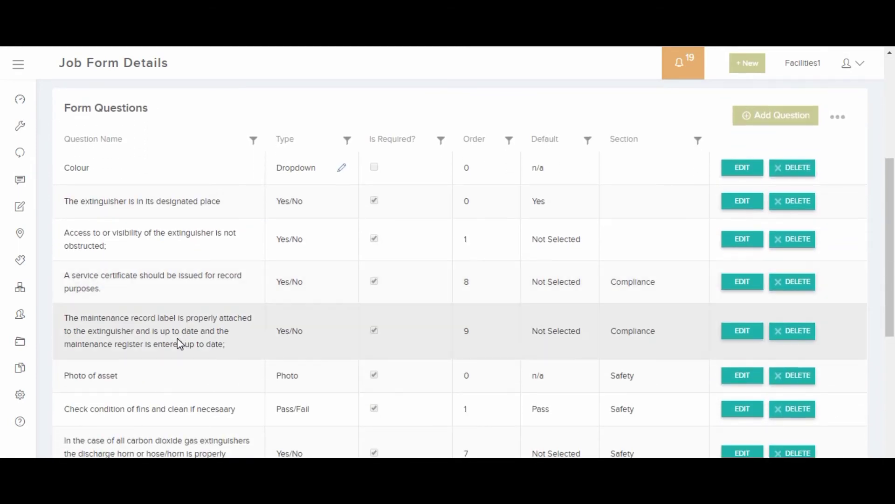
scroll(177, 340, down, 1)
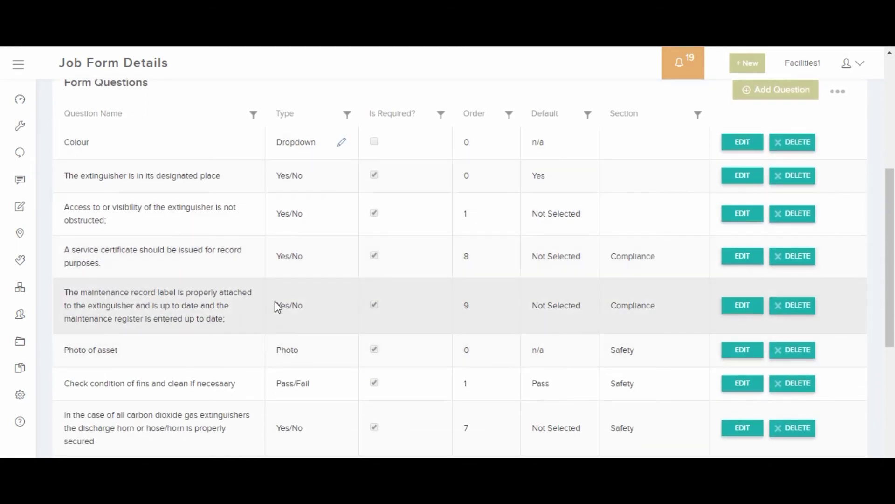
scroll(275, 327, down, 3)
scroll(275, 330, down, 3)
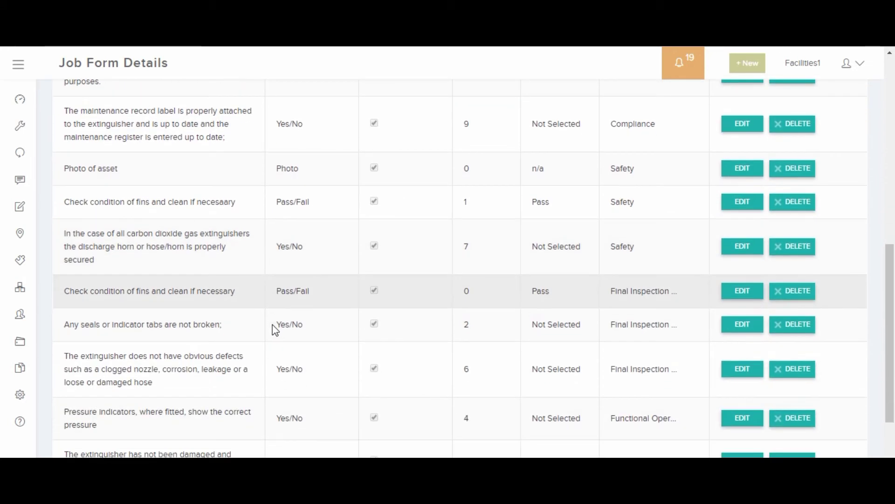
scroll(275, 330, up, 10)
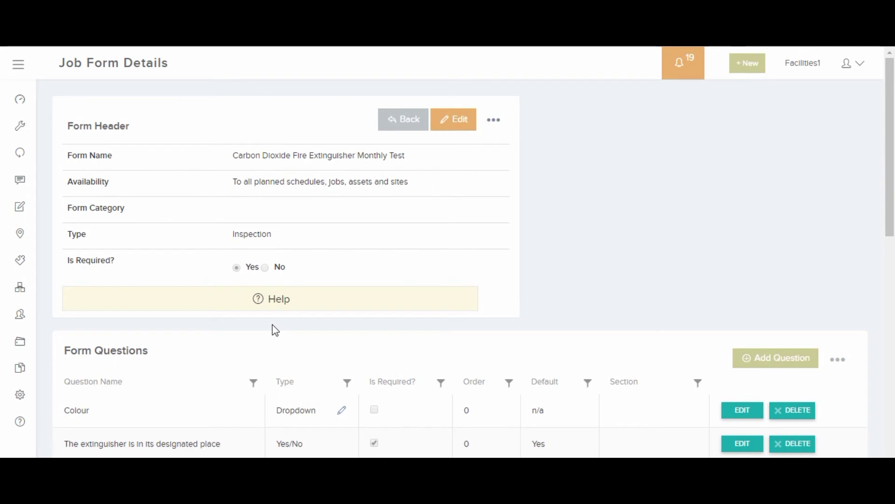
click(395, 122)
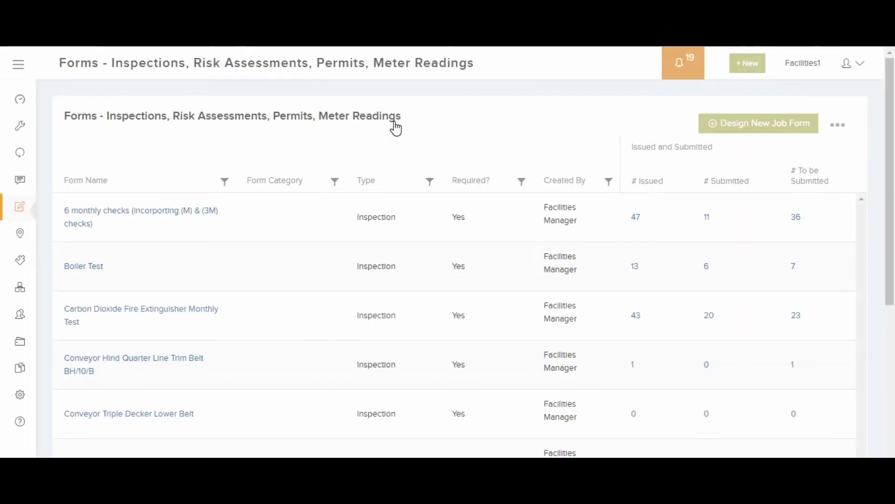
- Begin a new job form design, then switch to the Documents library of job files
click(726, 123)
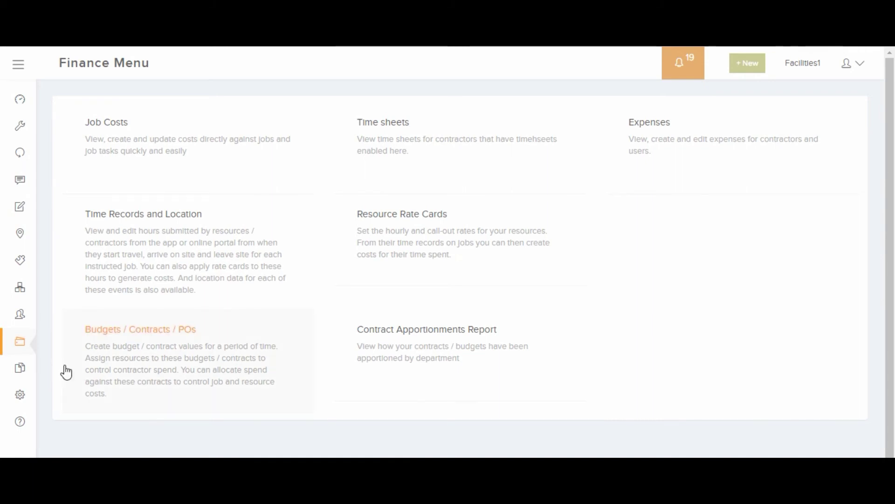
click(20, 368)
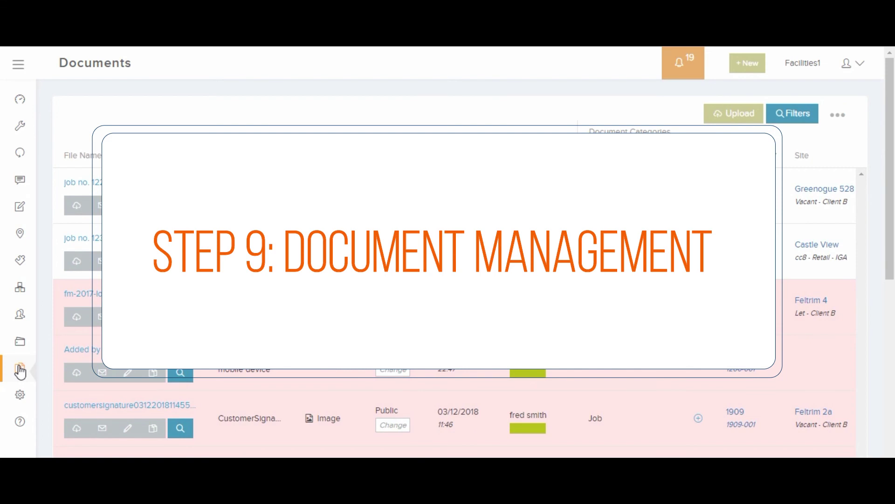
scroll(228, 399, down, 3)
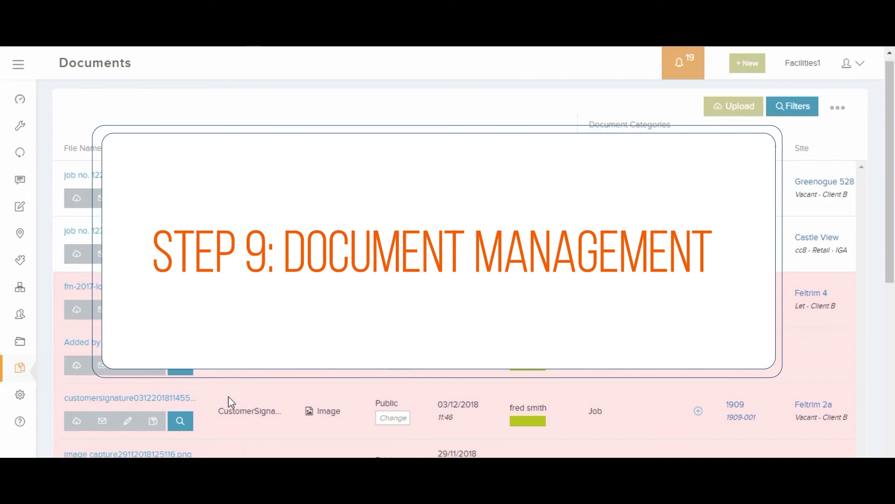
scroll(232, 402, down, 2)
scroll(231, 401, up, 5)
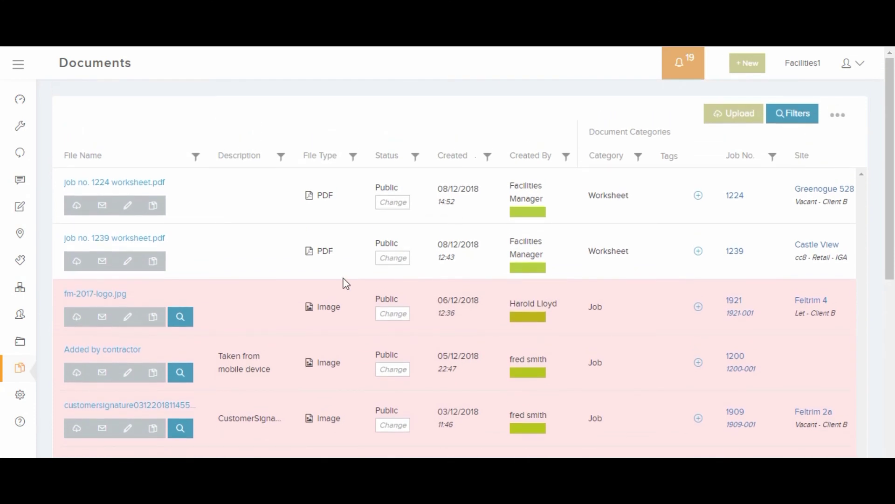
click(724, 113)
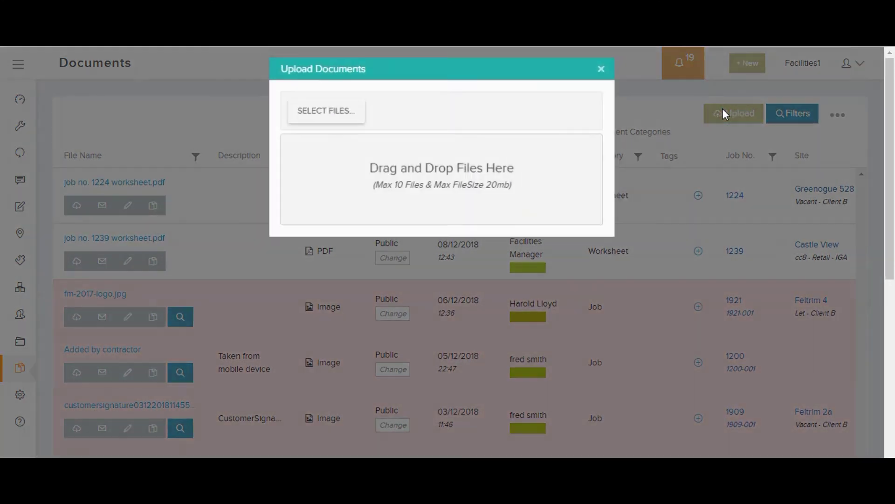
click(605, 67)
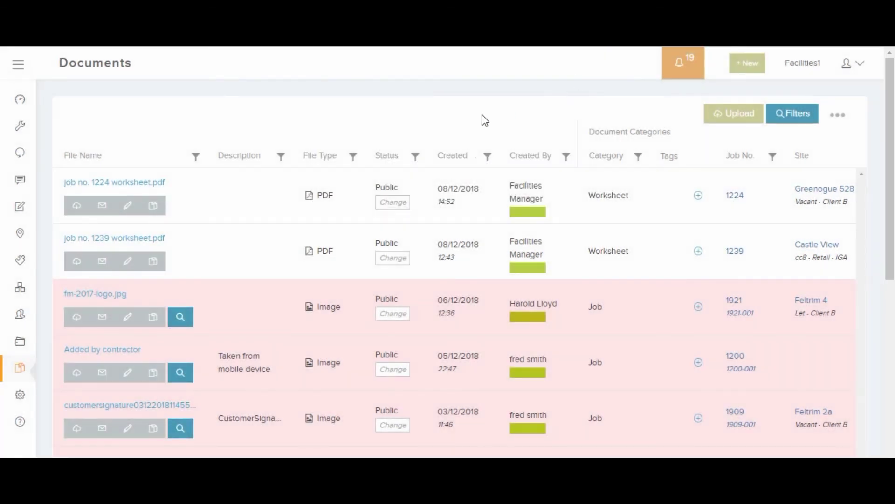